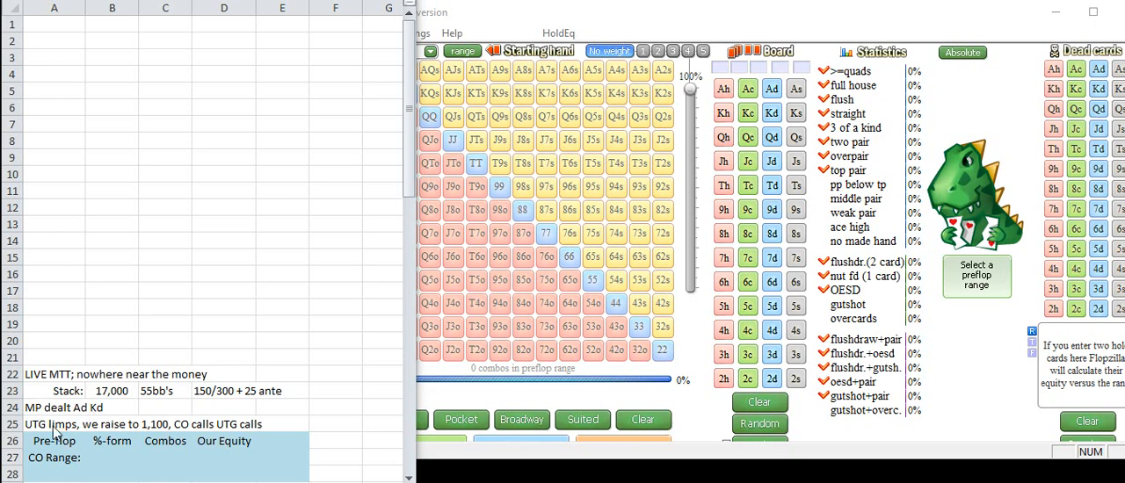
# Step: Switch to Flopzilla and mark the dealt hand, Ad and Kd, as dead cards
pyautogui.click(748, 18)
pyautogui.click(1098, 71)
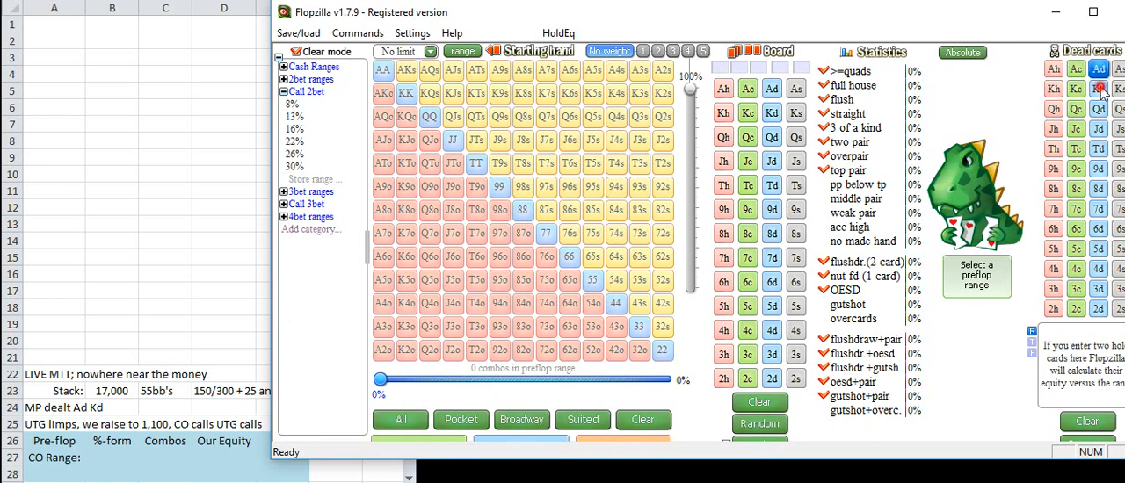
pyautogui.click(1098, 89)
# Step: Load the stored 30% range from the Call 2bet category as the caller's preflop range in Flopzilla
pyautogui.click(204, 430)
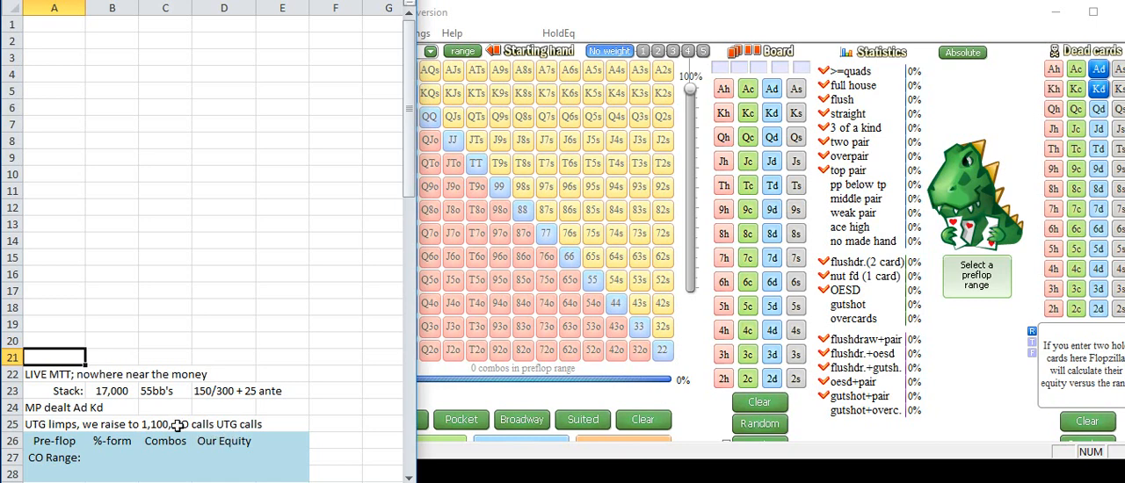
pyautogui.click(513, 12)
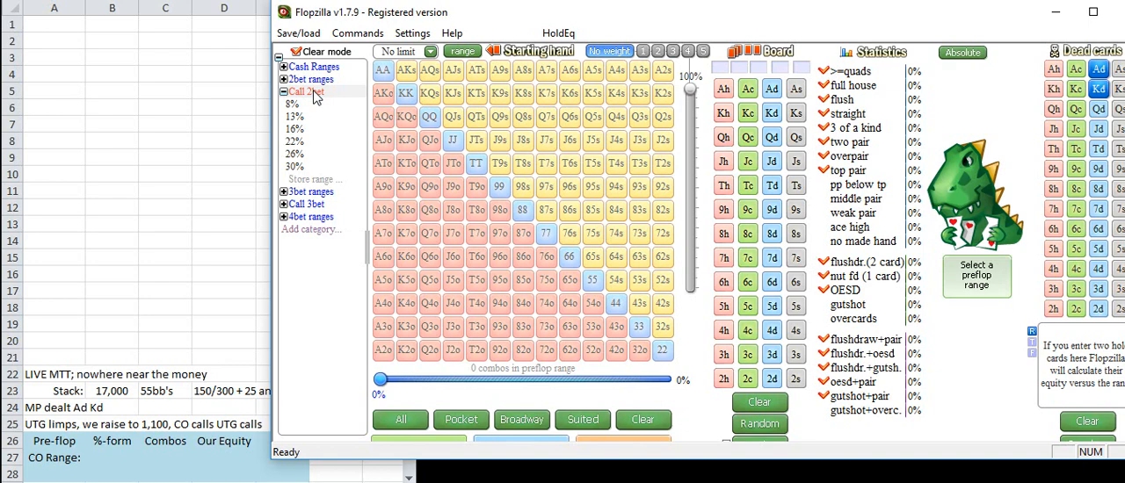
pyautogui.click(294, 166)
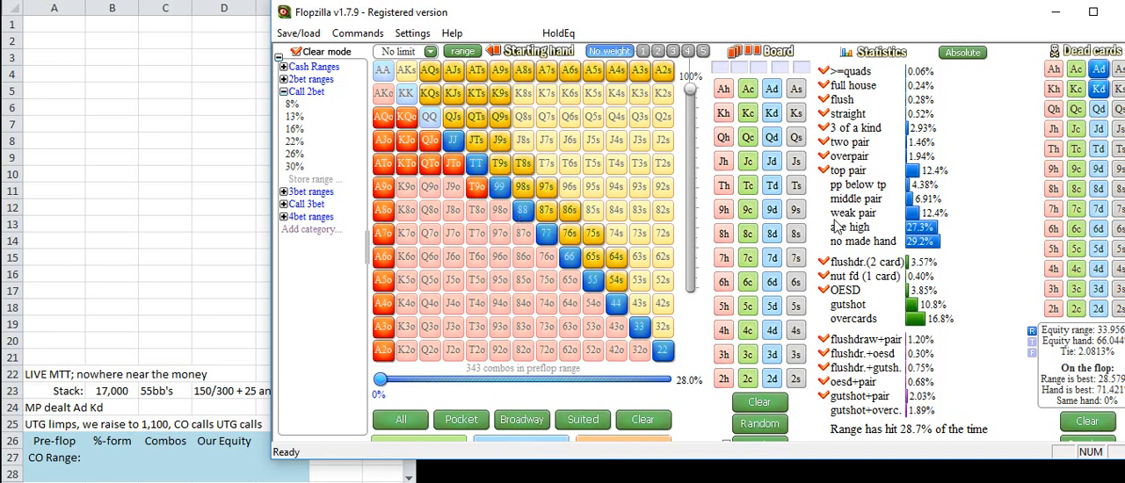
# Step: In the Excel sheet's pre-flop CO Range row, enter 28% for %-form, 343 for Combos and 66% for Our Equity
pyautogui.click(193, 464)
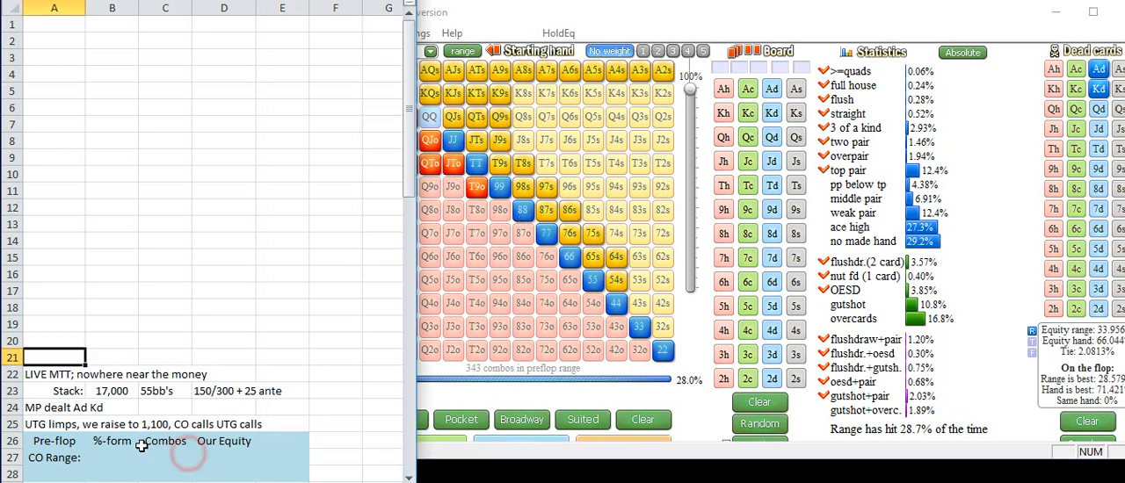
pyautogui.click(112, 458)
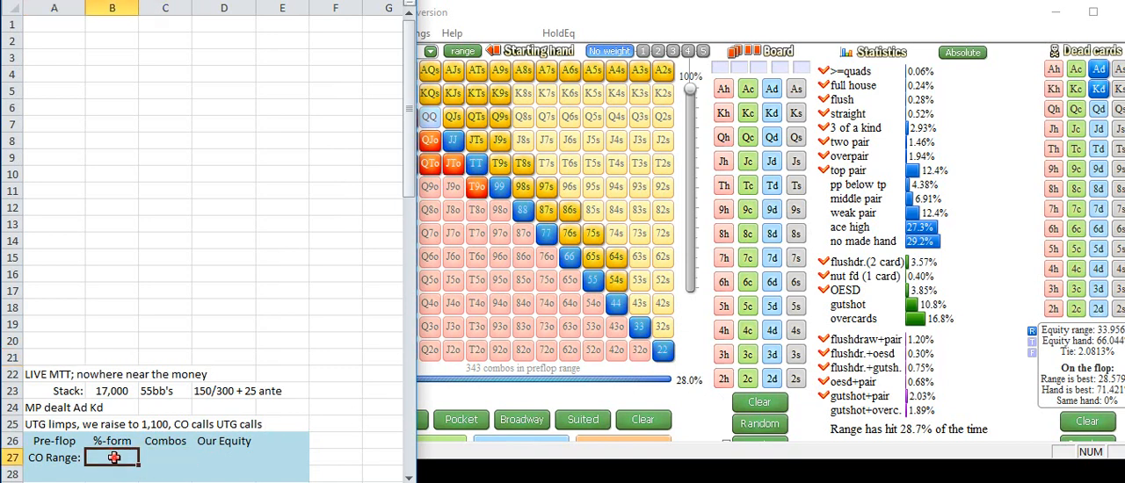
pyautogui.write('28%')
pyautogui.press('Tab')
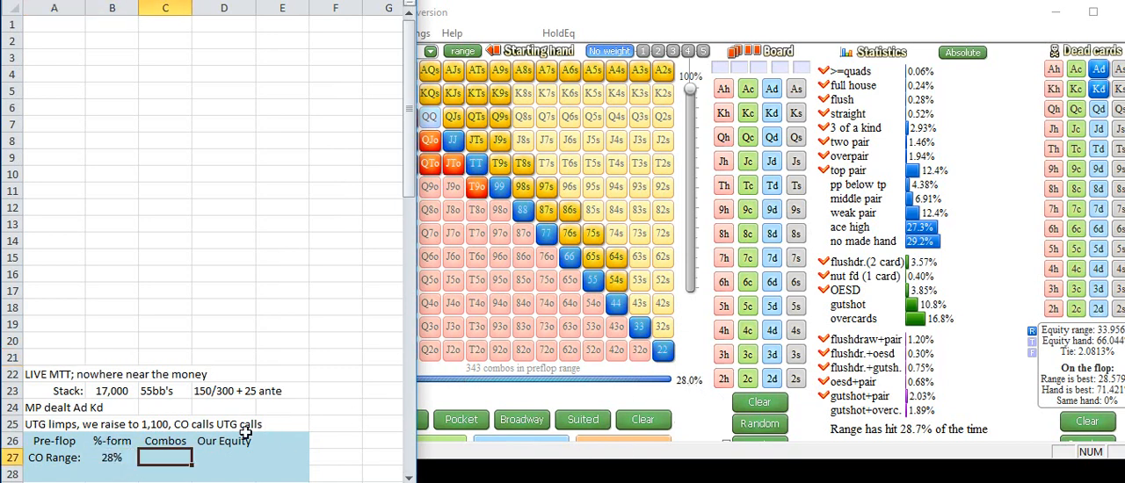
pyautogui.write('343')
pyautogui.press('Tab')
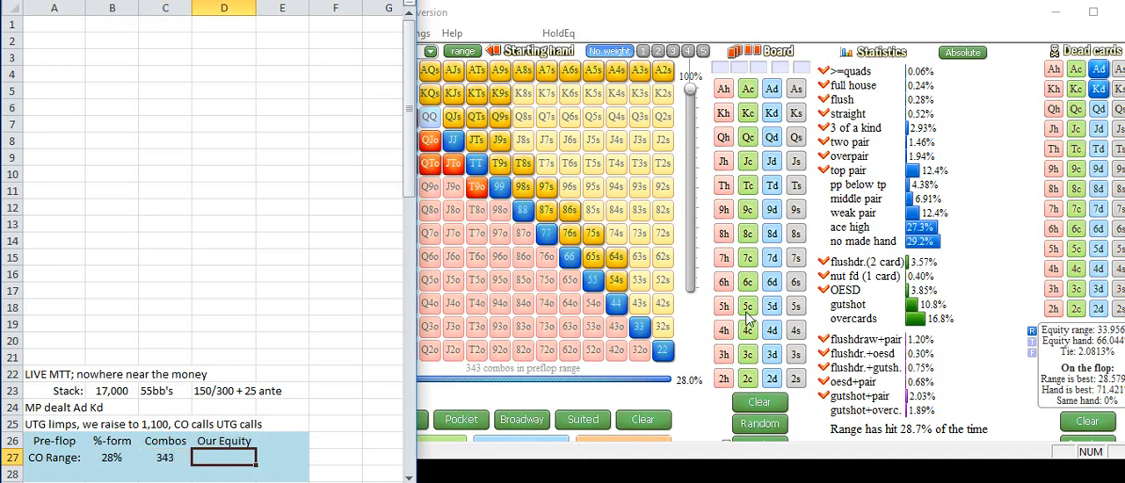
pyautogui.write('66%')
pyautogui.press('Return')
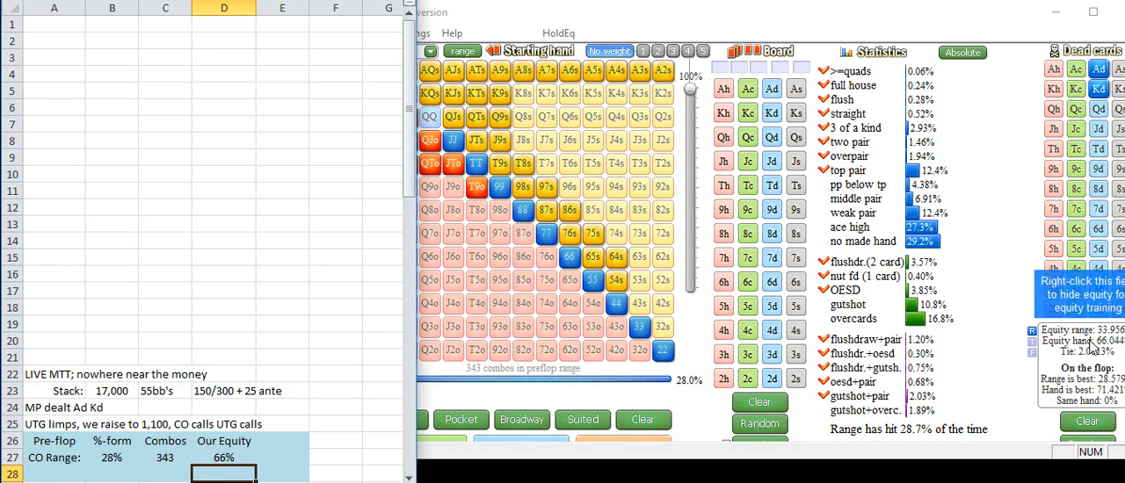
# Step: Bring the sheet's flop section into view and set the board in Flopzilla to Ks 8s 7s
pyautogui.click(409, 478)
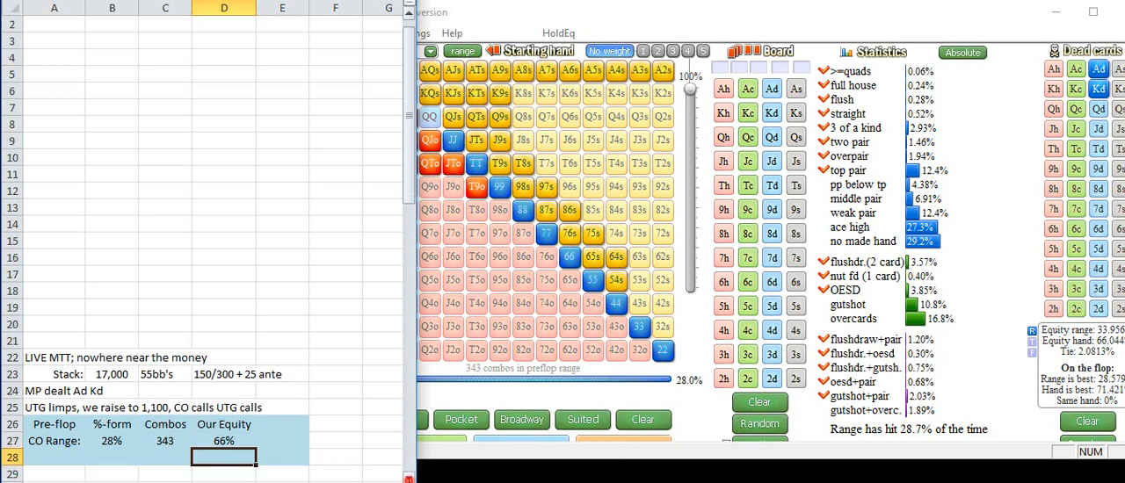
pyautogui.click(409, 478)
pyautogui.click(409, 478)
pyautogui.click(408, 477)
pyautogui.click(409, 478)
pyautogui.click(408, 477)
pyautogui.click(409, 478)
pyautogui.click(409, 478)
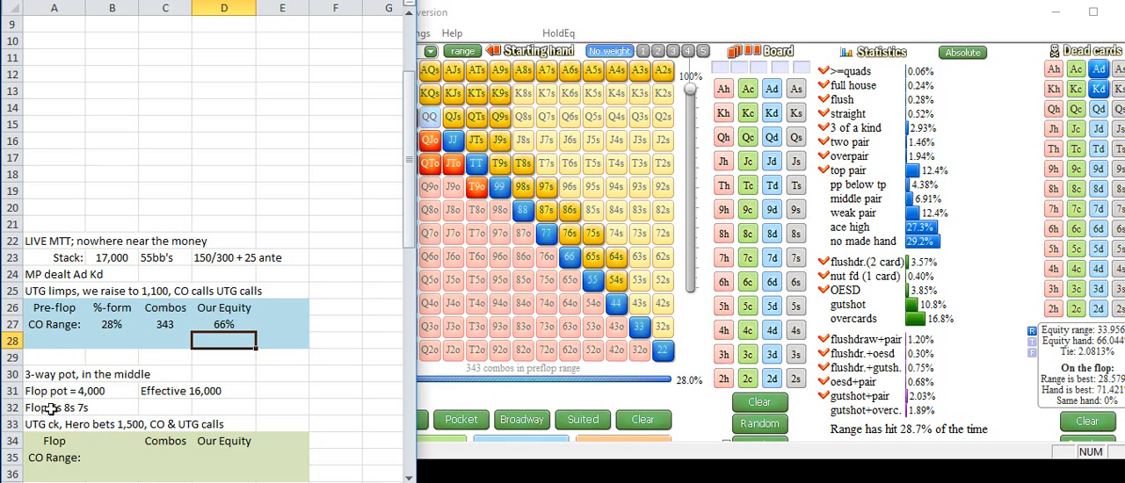
pyautogui.click(794, 113)
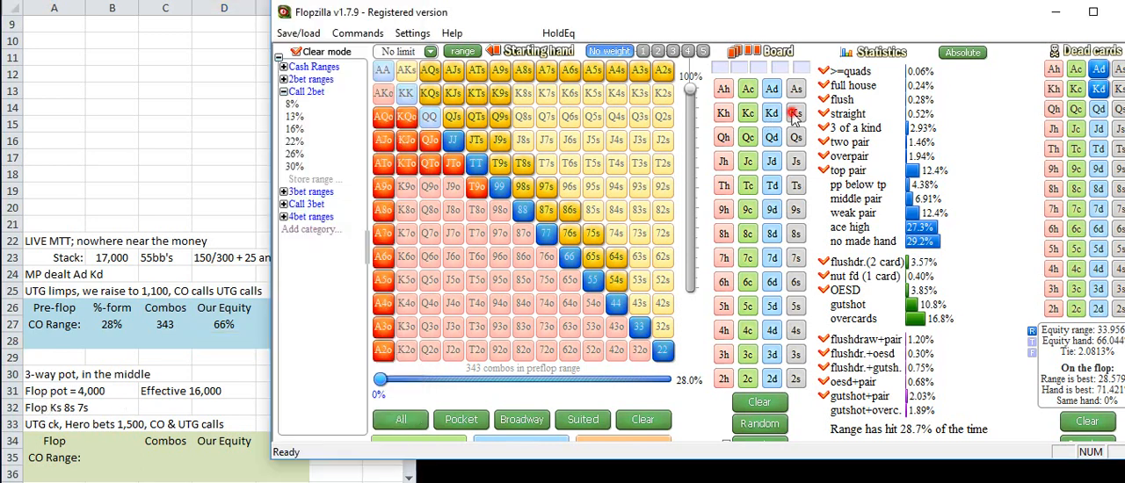
pyautogui.click(795, 232)
pyautogui.click(795, 258)
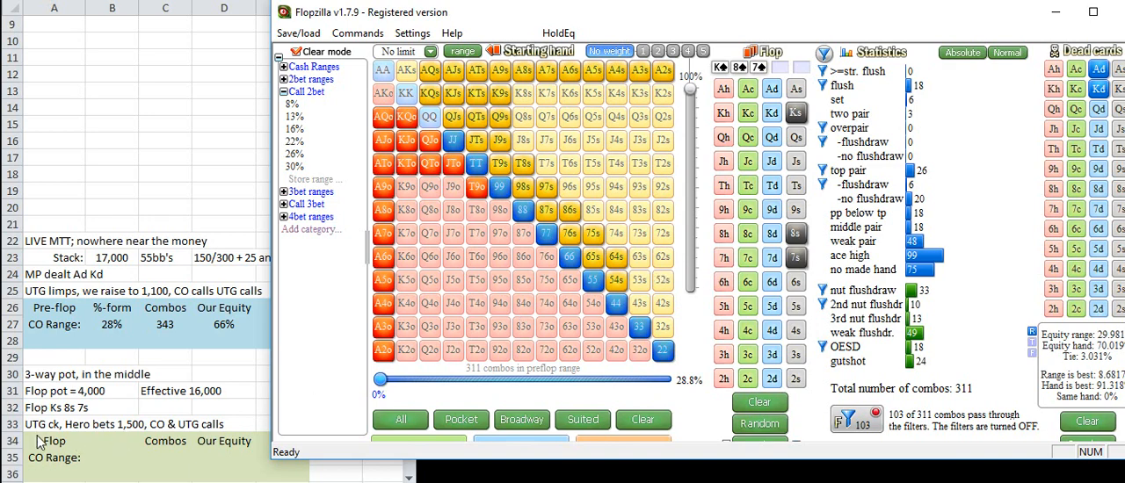
# Step: In the Excel sheet, enter the notes "Isolation", "value" and "bluff" in cells F32 to F34
pyautogui.click(130, 432)
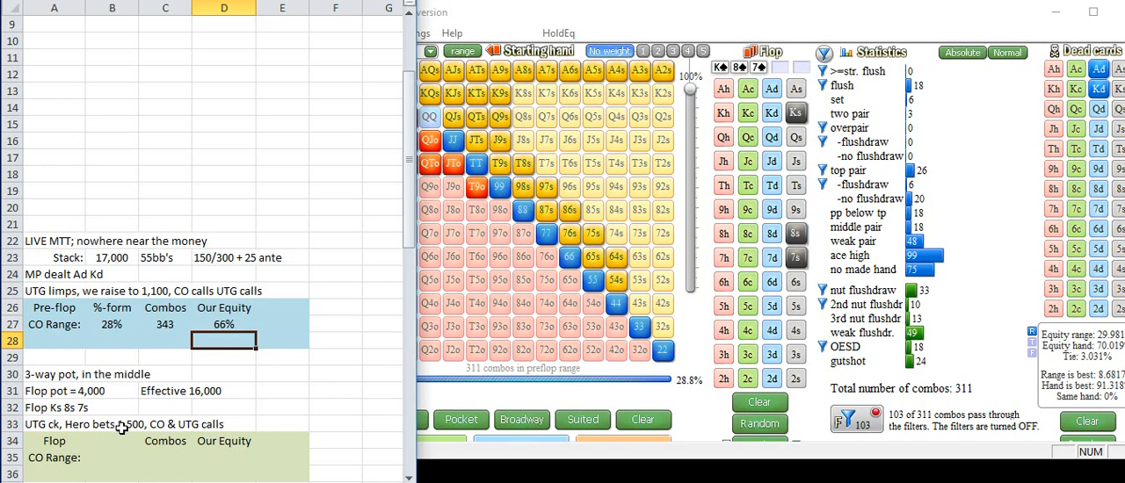
pyautogui.click(334, 410)
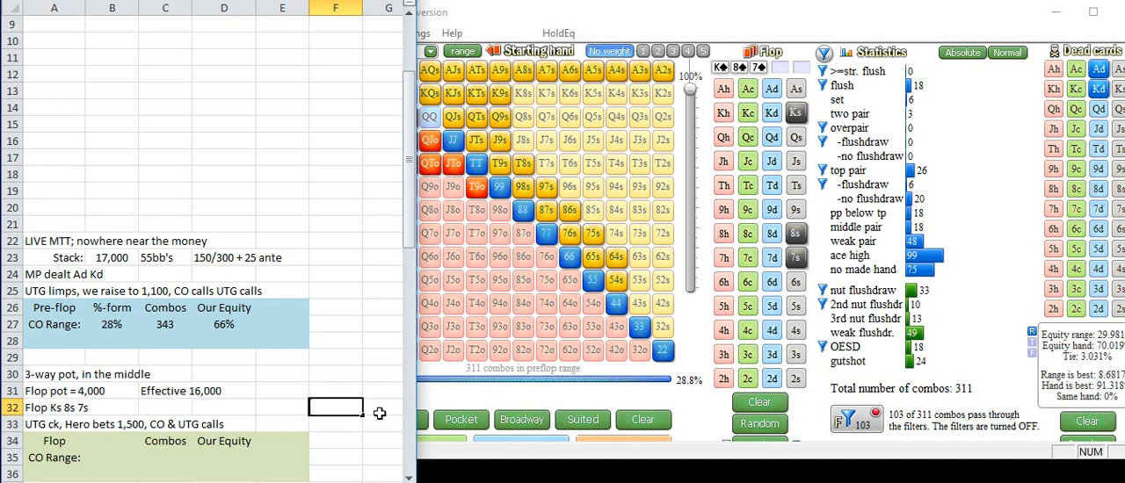
pyautogui.write('Isolation')
pyautogui.press('Return')
pyautogui.write('value')
pyautogui.press('Return')
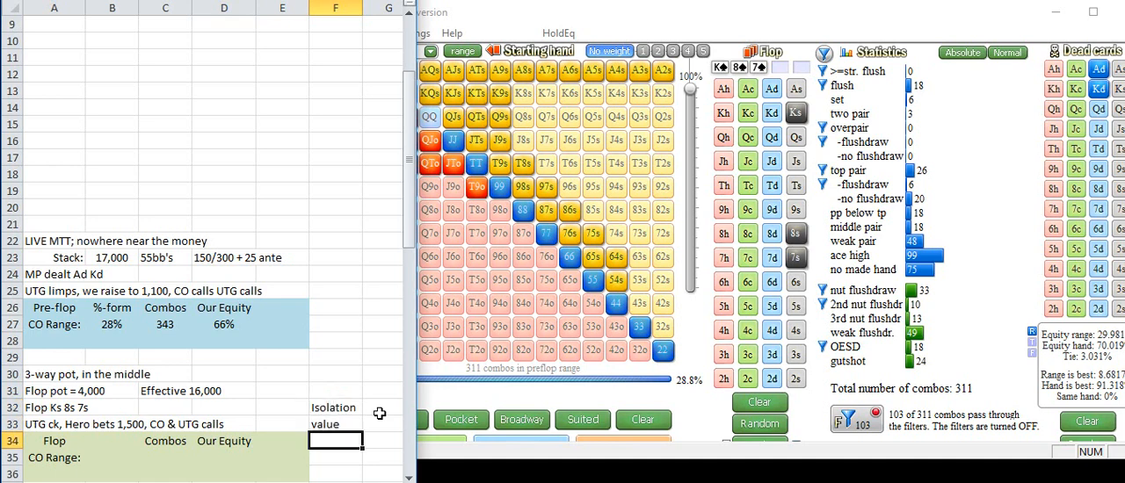
pyautogui.write('bluff')
pyautogui.press('Return')
pyautogui.press('Up')
pyautogui.press('Up')
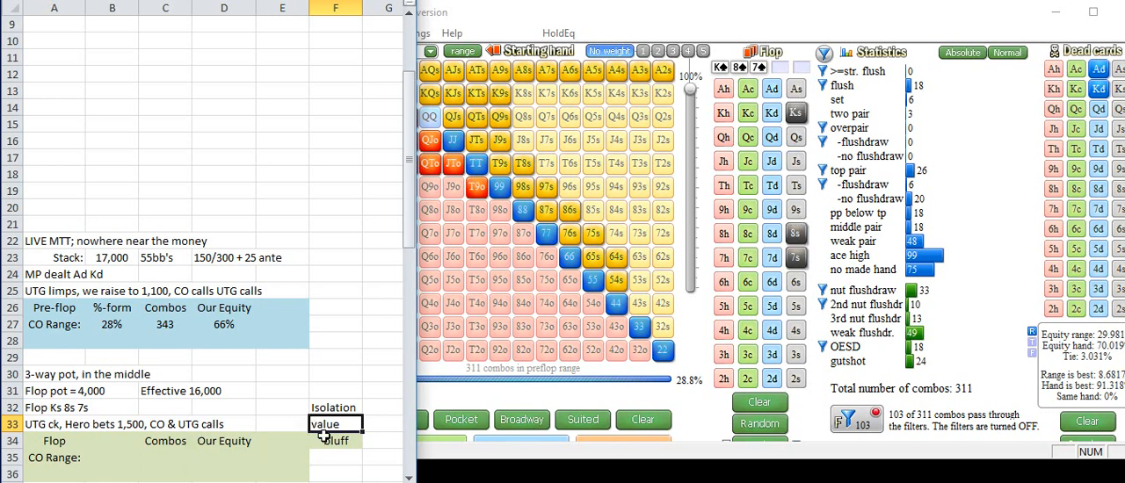
# Step: Switch to the calculator and divide the 1500 bet by 5500
pyautogui.click(689, 1)
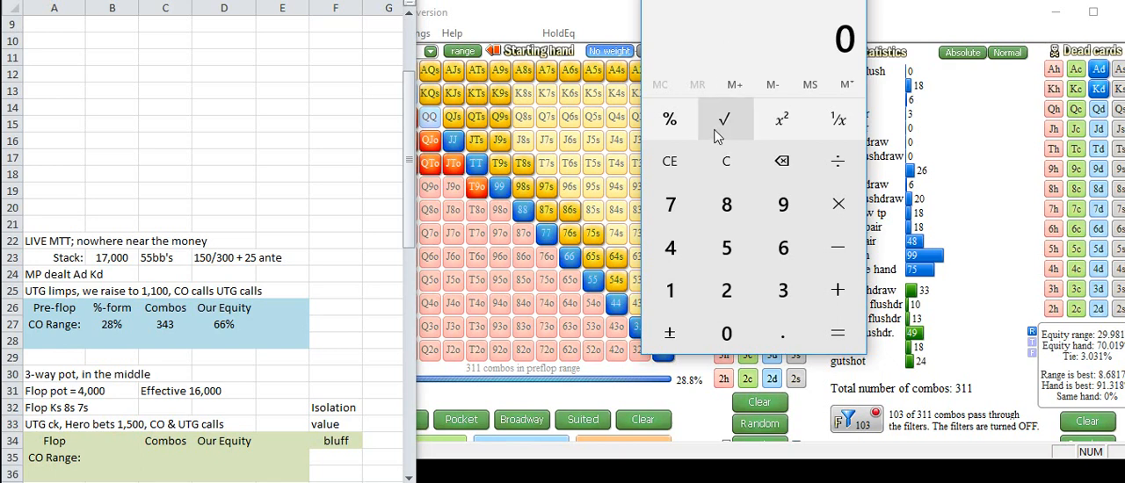
pyautogui.write('1500')
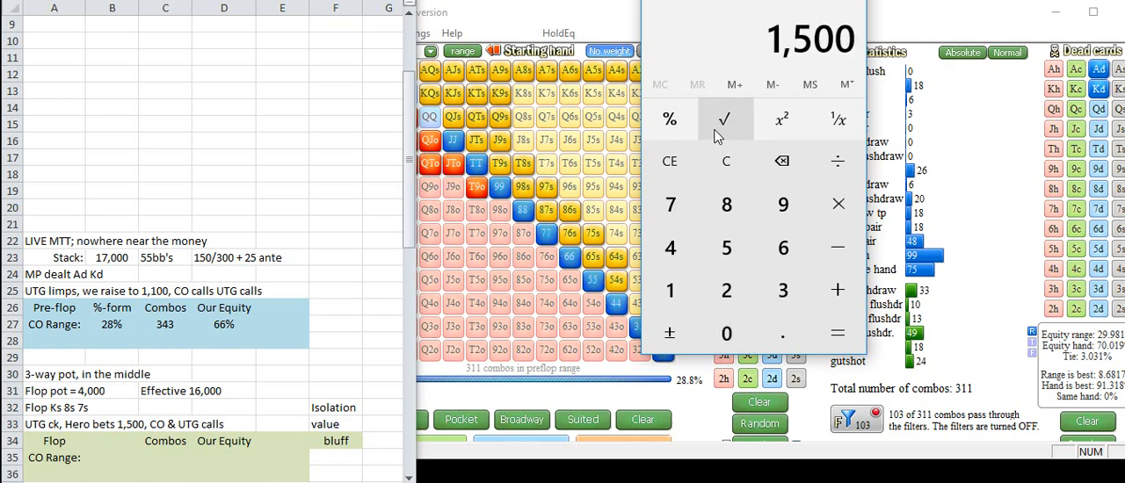
pyautogui.press('/')
pyautogui.write('5500')
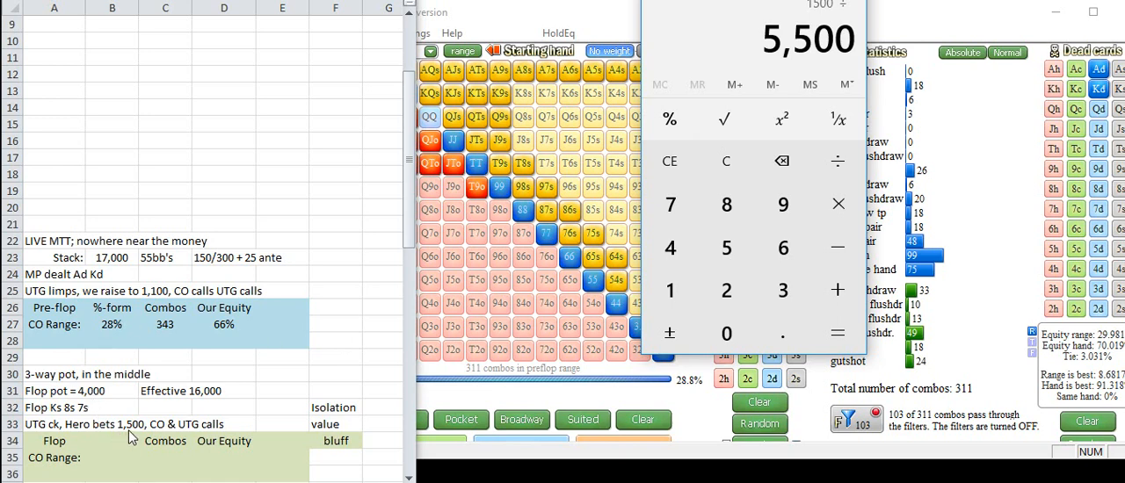
pyautogui.press('Return')
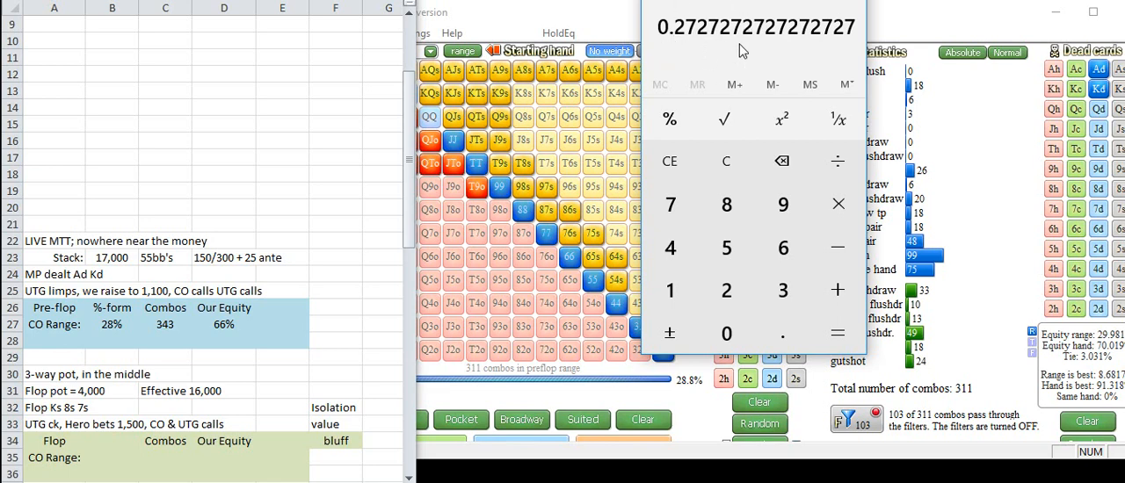
# Step: Return to the calculator and divide 1500 by 7000
pyautogui.click(578, 15)
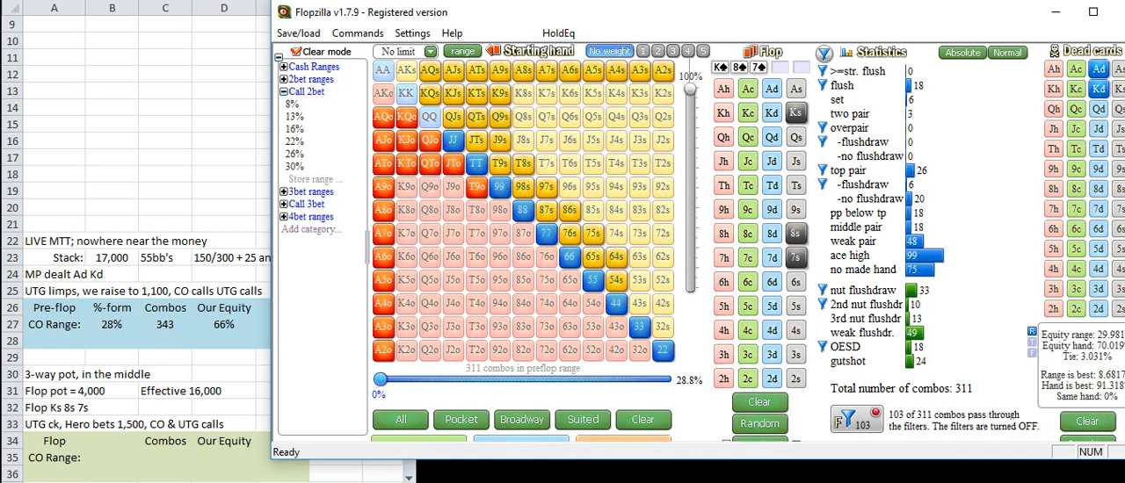
pyautogui.hotkey('alt', 'Tab')
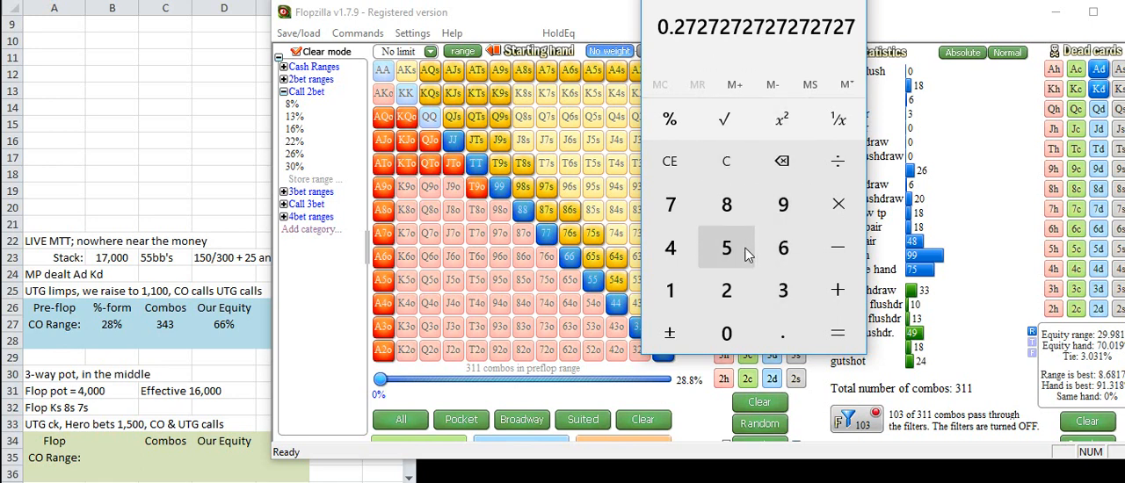
pyautogui.write('1500')
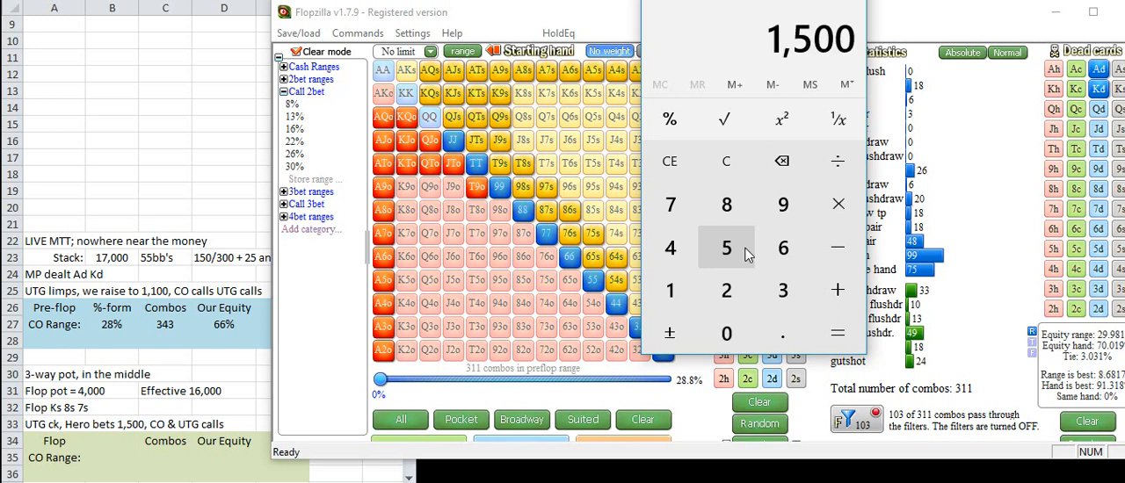
pyautogui.write('7000')
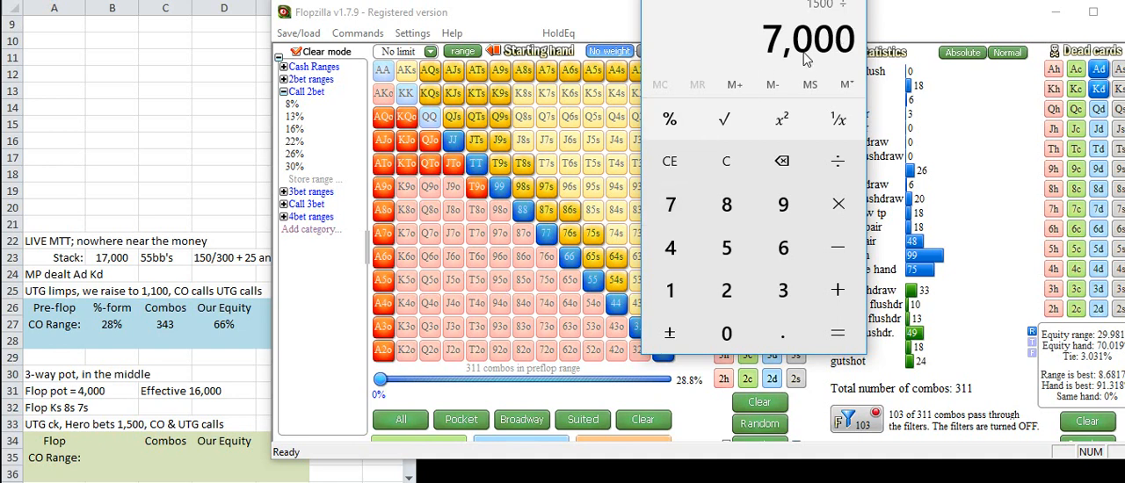
pyautogui.press('Return')
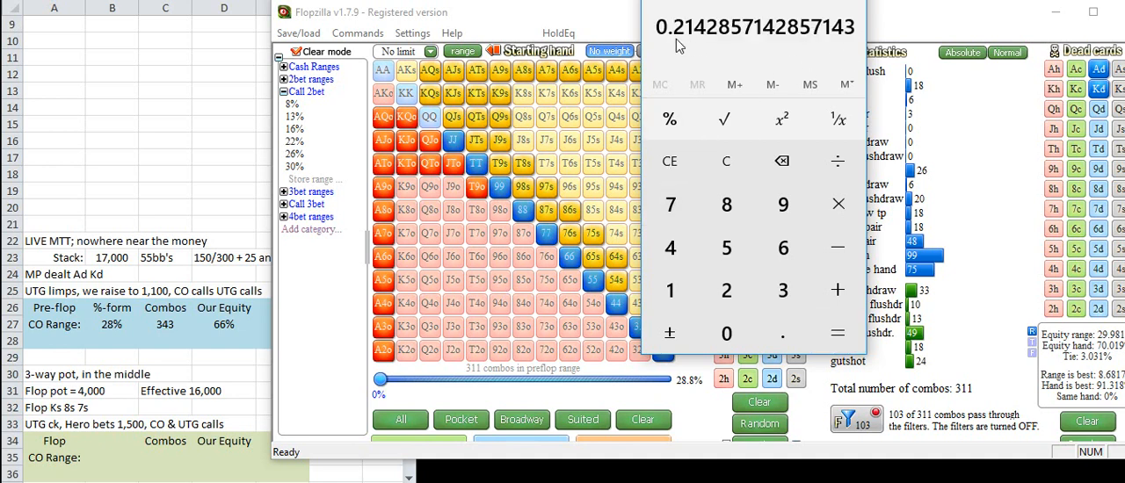
# Step: Enter 4/2 as text in cell F35 of the Excel sheet, below the "bluff" note
pyautogui.click(212, 191)
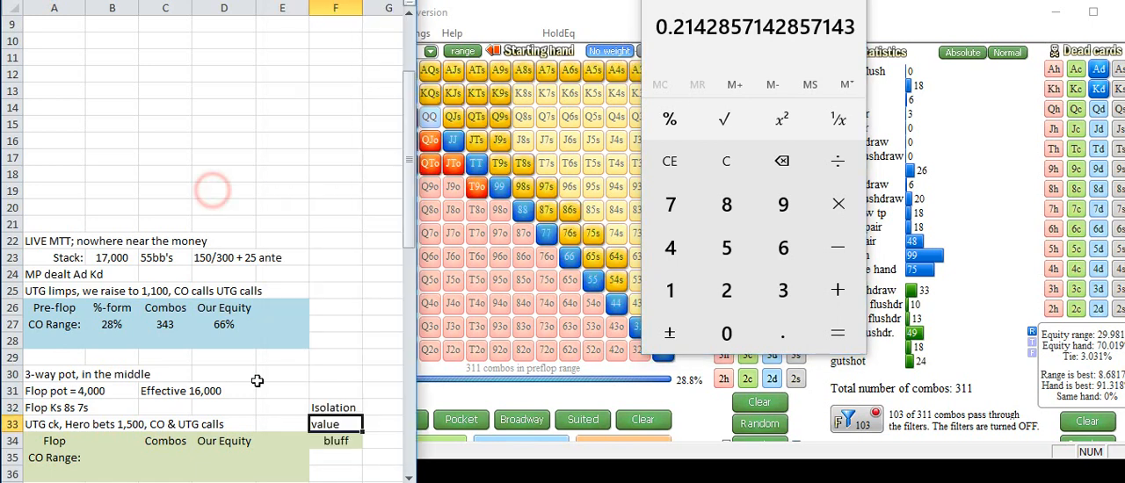
pyautogui.click(330, 457)
pyautogui.write("'")
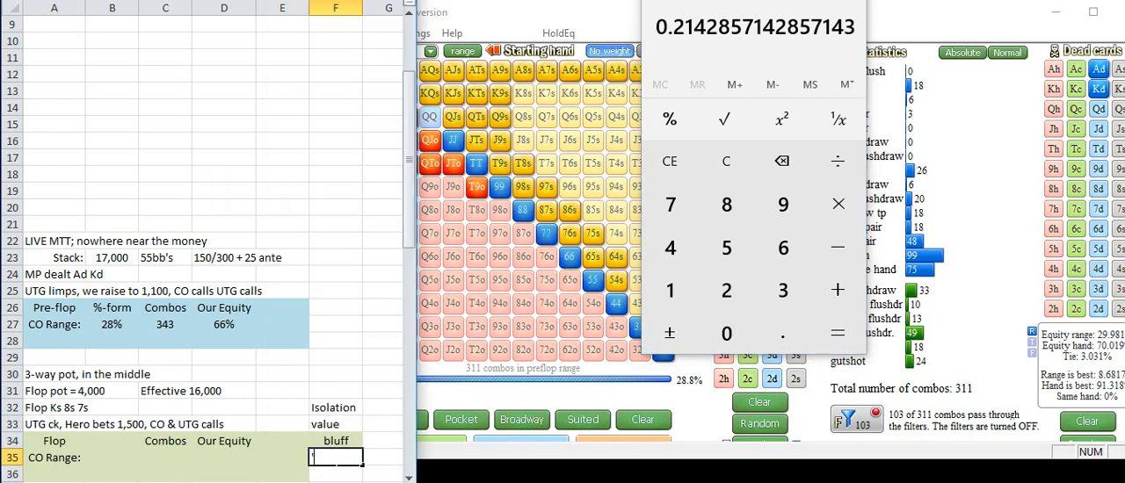
pyautogui.write('4/2')
pyautogui.press('Return')
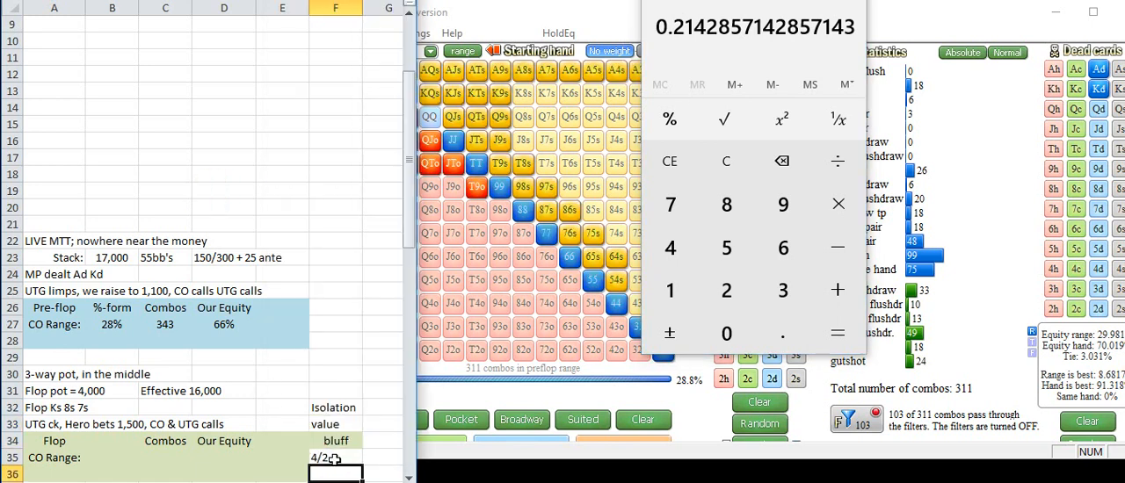
pyautogui.click(335, 458)
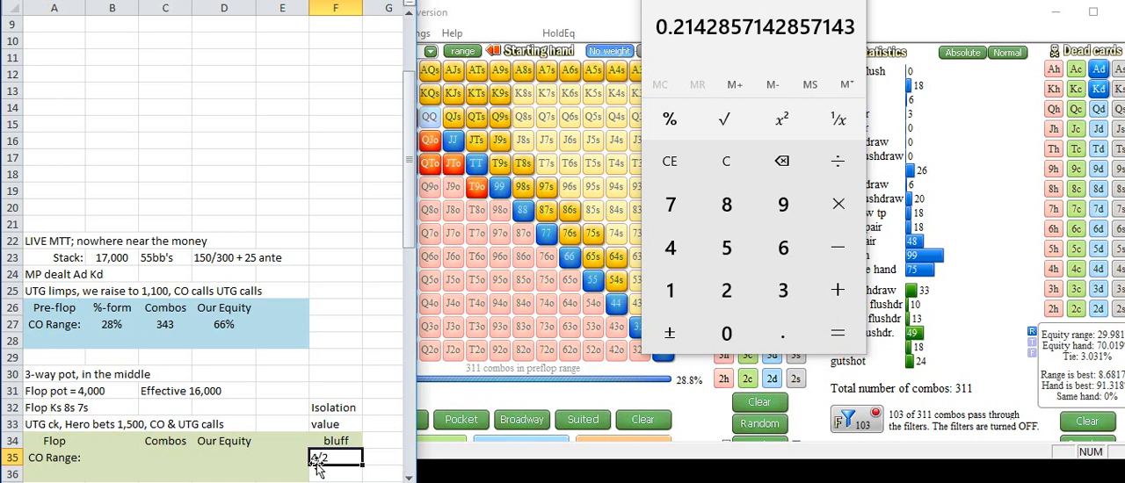
# Step: Return to the calculator and divide 1500 by 8500
pyautogui.click(533, 19)
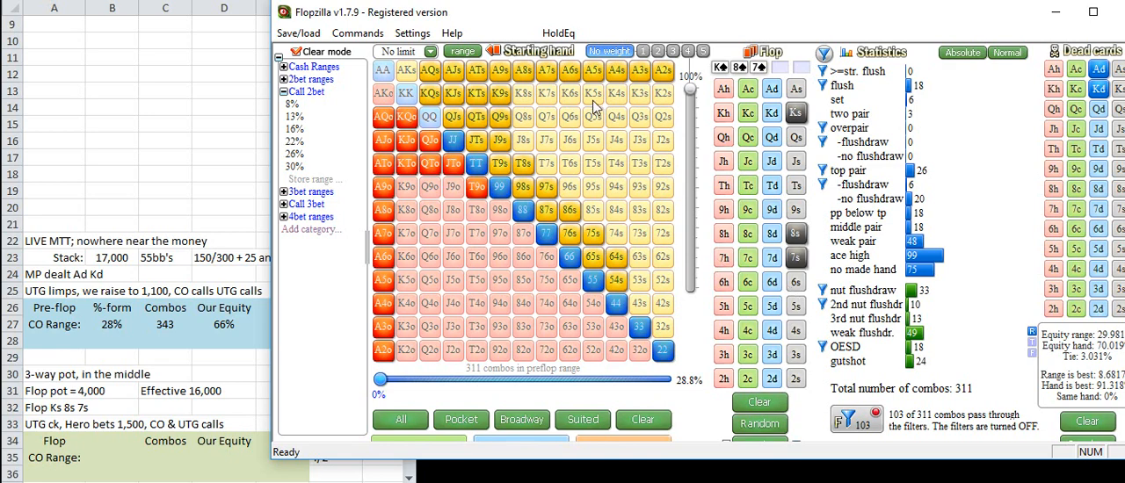
pyautogui.click(703, 0)
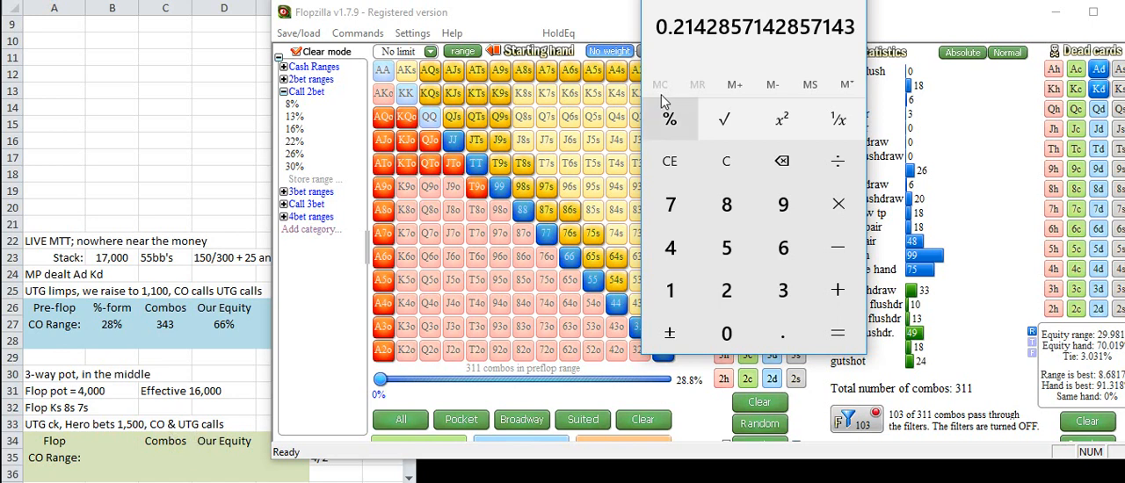
pyautogui.write('1500')
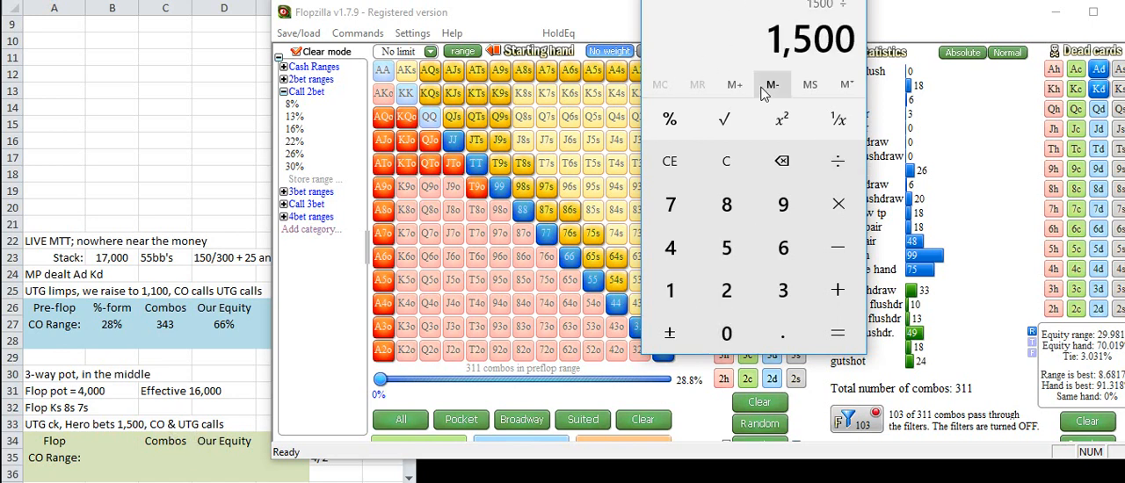
pyautogui.write('8500')
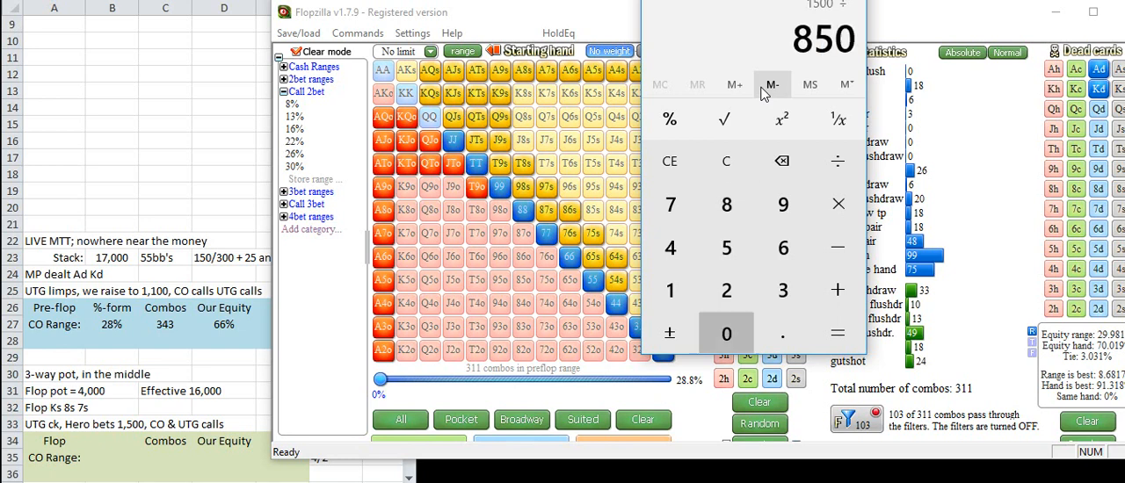
pyautogui.press('Return')
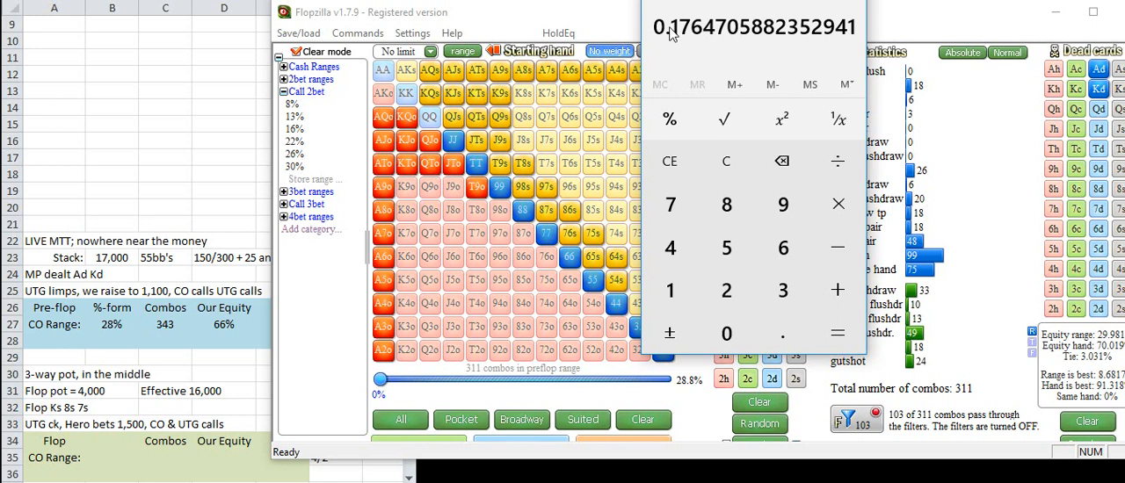
pyautogui.click(178, 419)
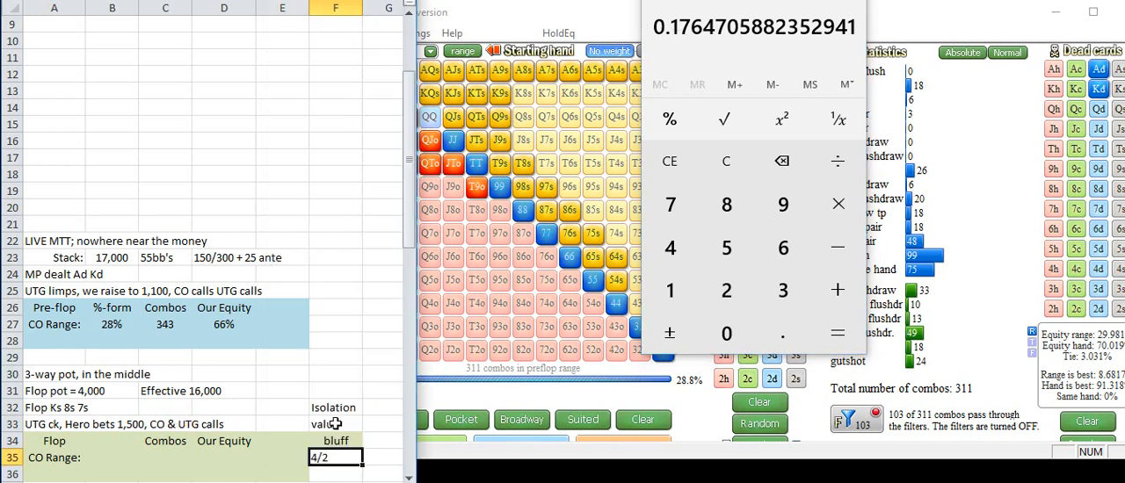
pyautogui.click(335, 425)
pyautogui.click(337, 439)
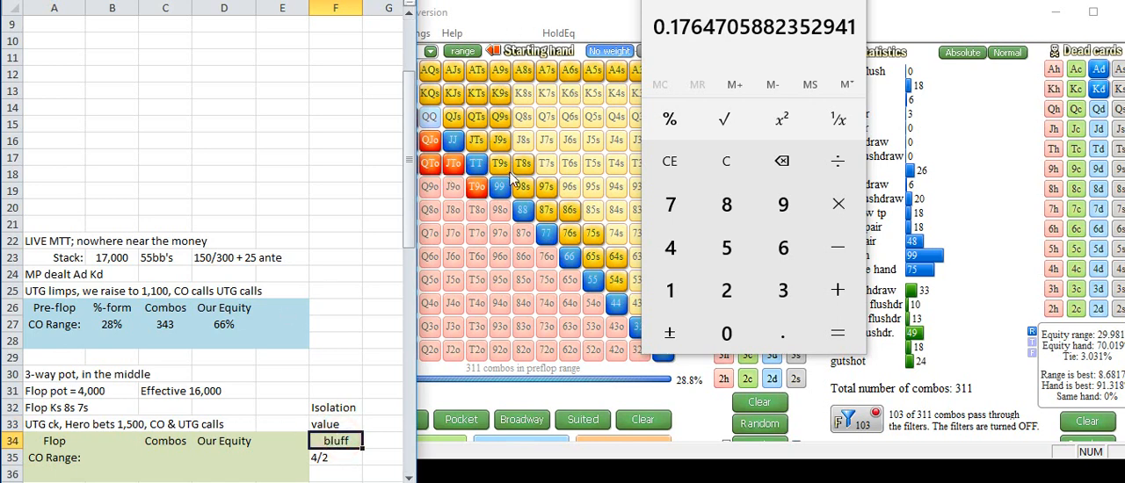
pyautogui.click(349, 426)
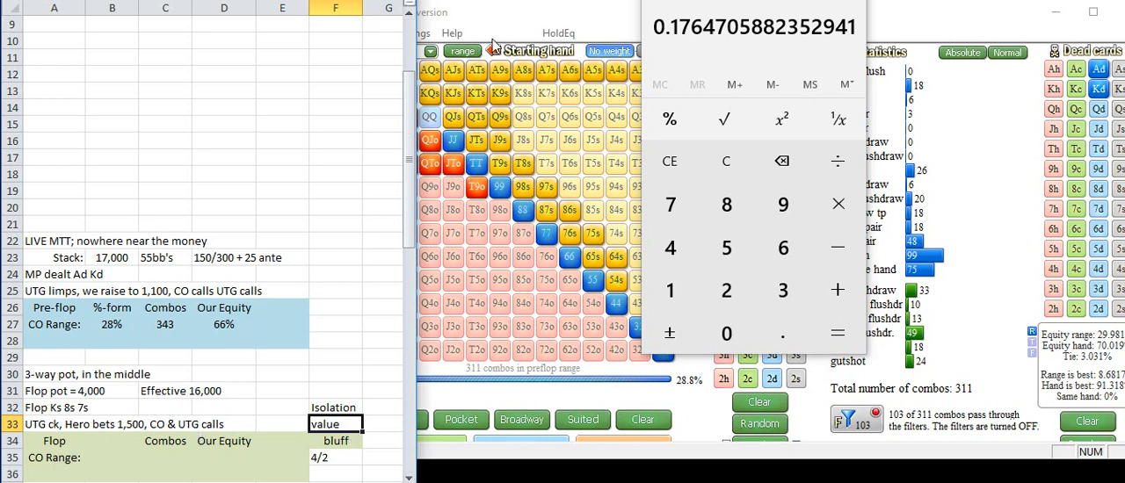
# Step: Switch to Flopzilla and try the flop filter without flushes and with two pair included
pyautogui.click(513, 23)
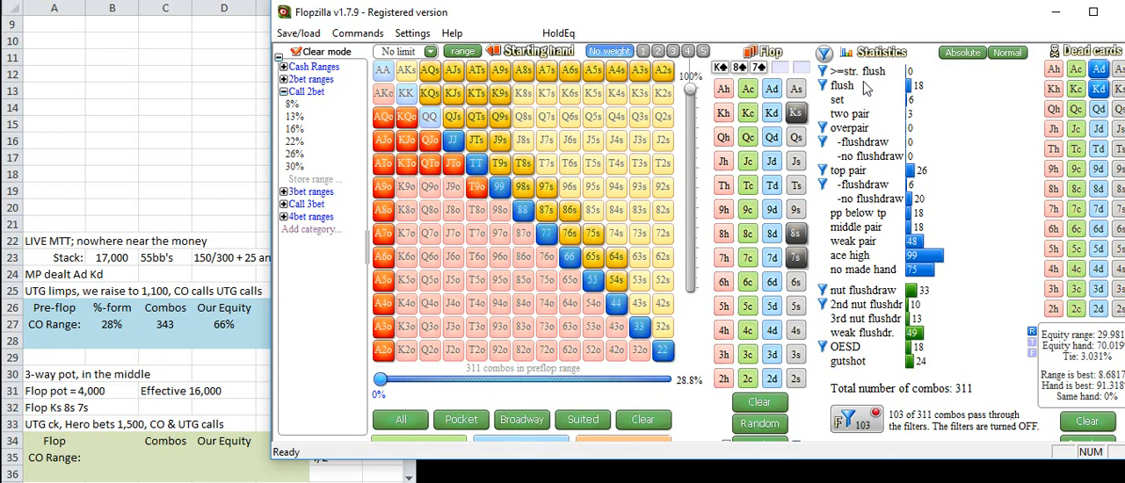
pyautogui.moveTo(924, 97)
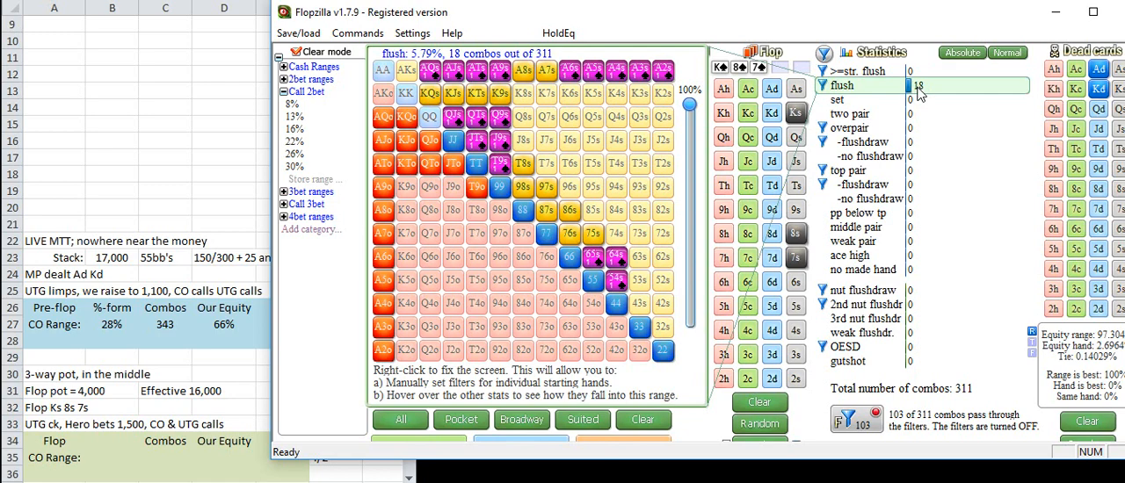
pyautogui.click(823, 86)
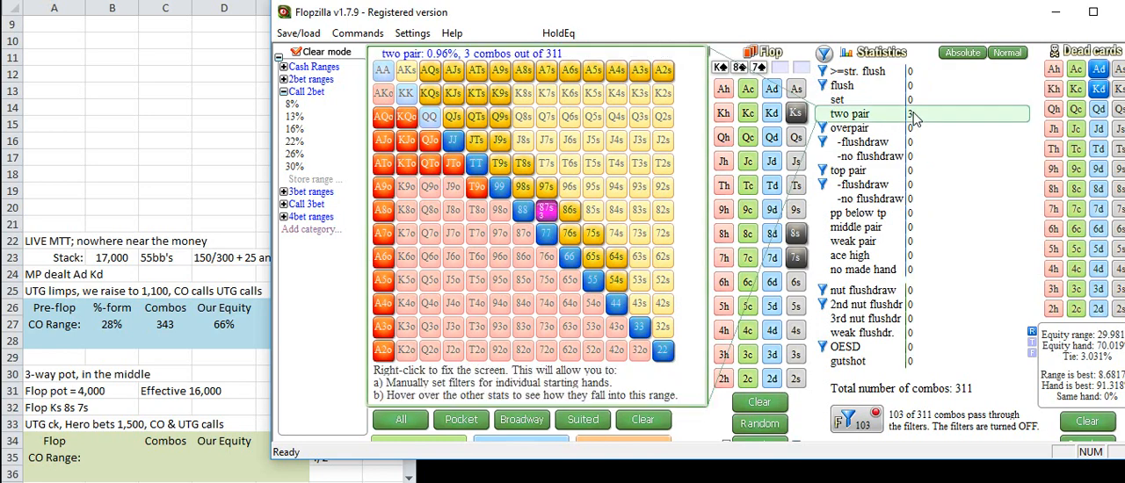
pyautogui.click(823, 116)
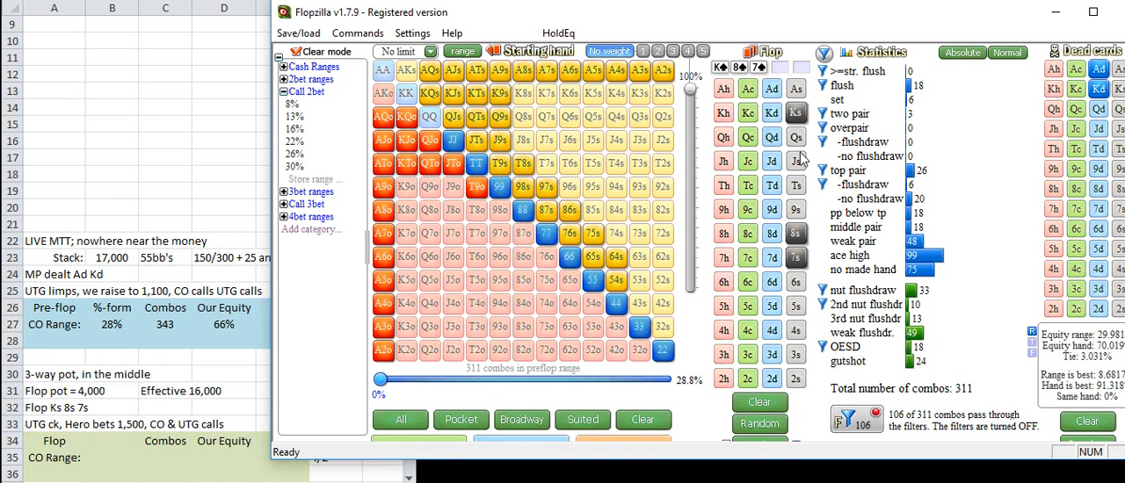
pyautogui.click(824, 114)
# Step: Try to exclude K9s, KTs and KTo from the top pair hands in the flop filter
pyautogui.moveTo(916, 173)
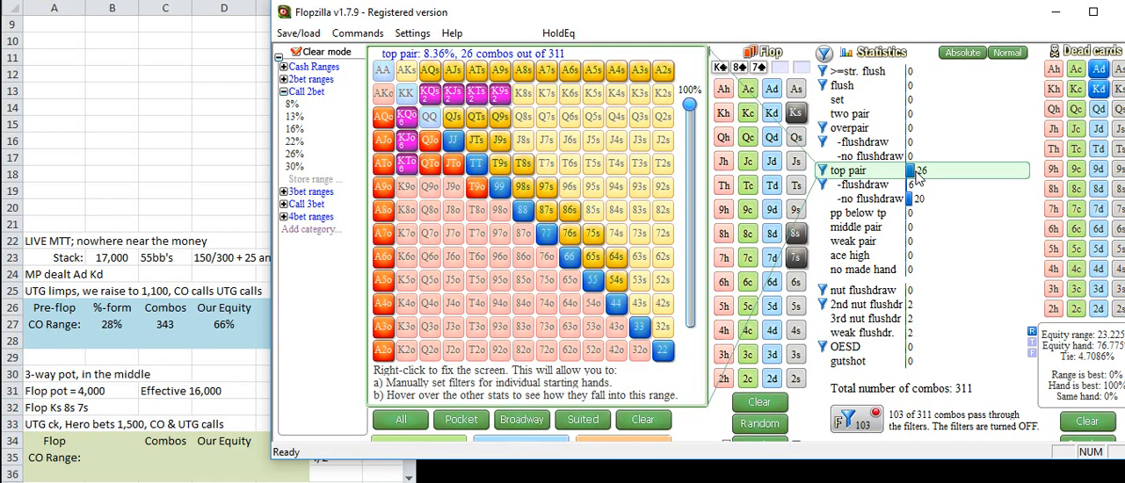
pyautogui.click(916, 175)
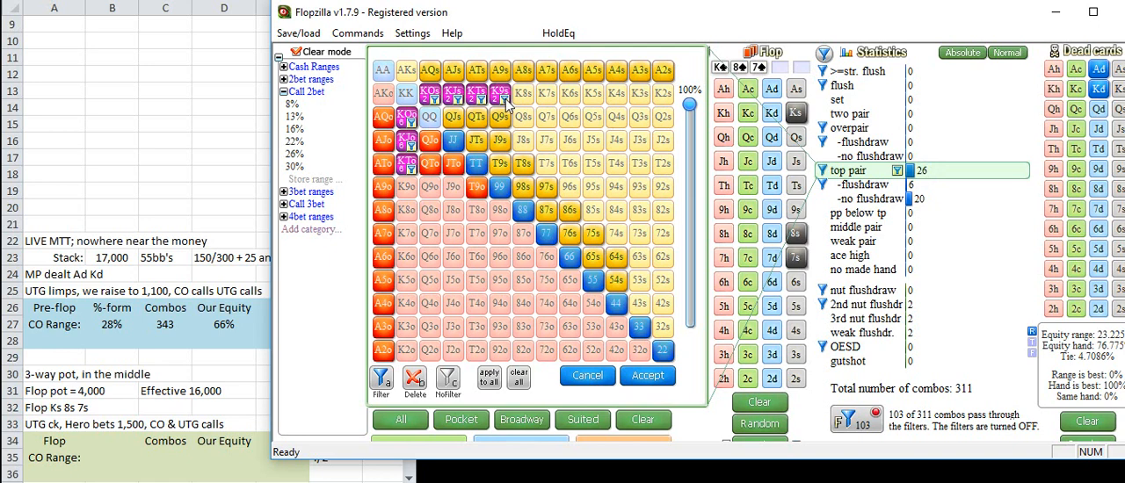
pyautogui.click(505, 99)
pyautogui.click(481, 99)
pyautogui.click(411, 169)
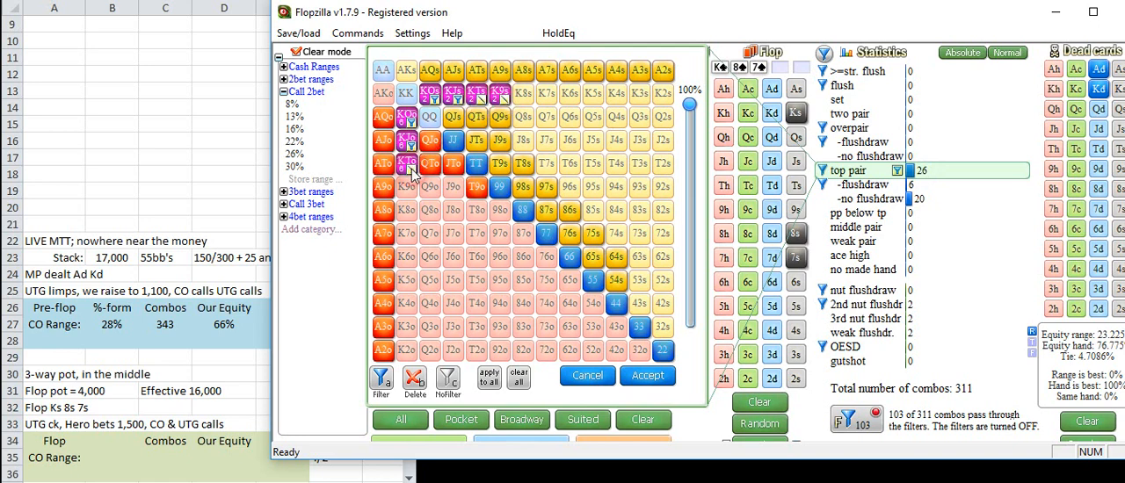
pyautogui.click(409, 147)
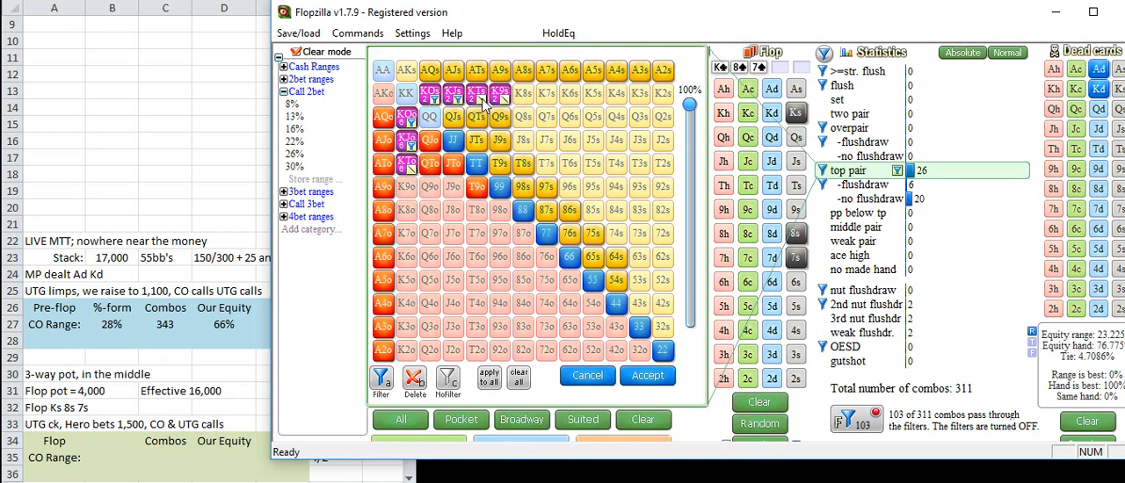
pyautogui.moveTo(918, 173)
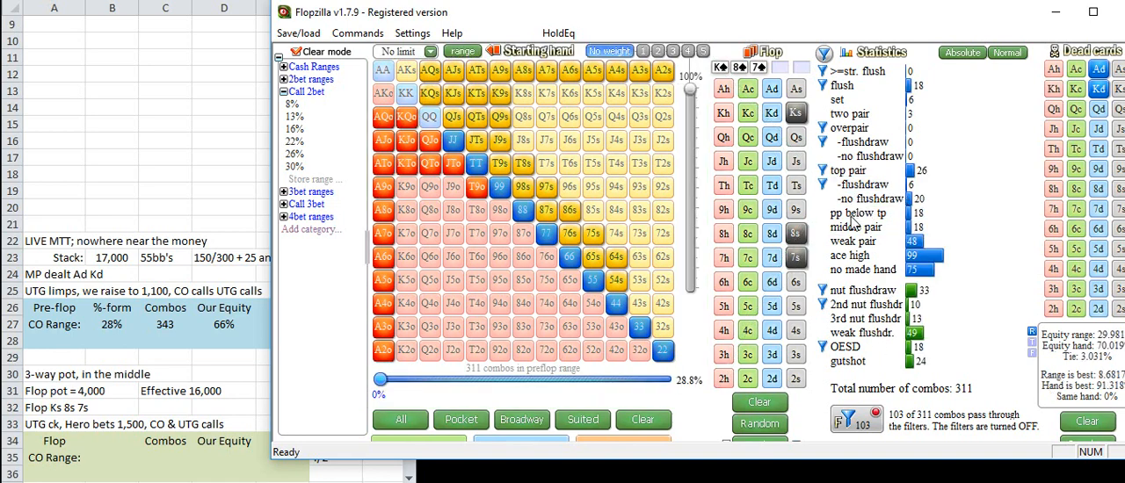
# Step: Add pocket pairs below top pair, weak flush draws and 3rd nut flush draws to the flop filter
pyautogui.click(823, 214)
pyautogui.moveTo(914, 218)
pyautogui.click(822, 333)
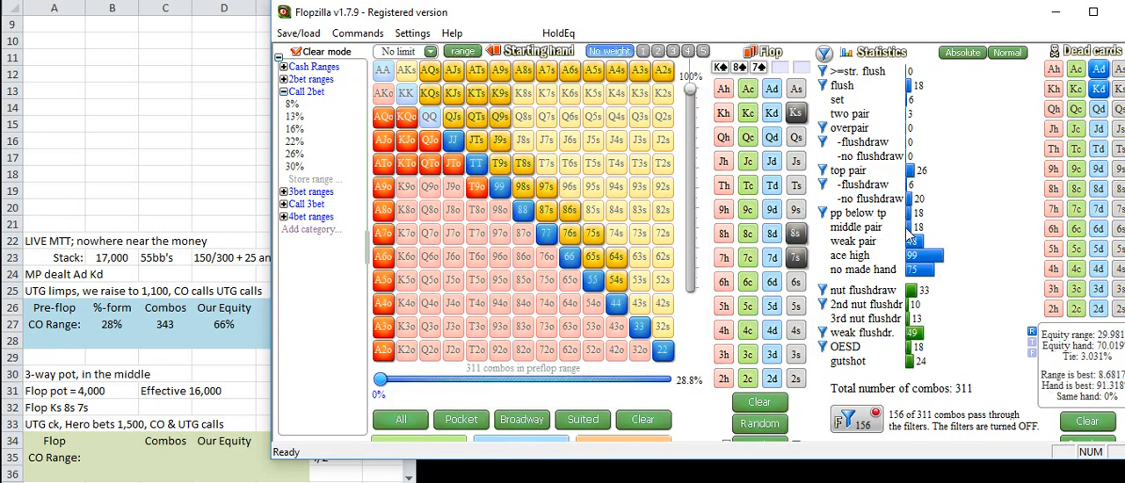
pyautogui.moveTo(914, 230)
pyautogui.click(822, 319)
# Step: Exclude pocket pairs 22 through 66 from the weak flush draws in the flop filter
pyautogui.moveTo(916, 336)
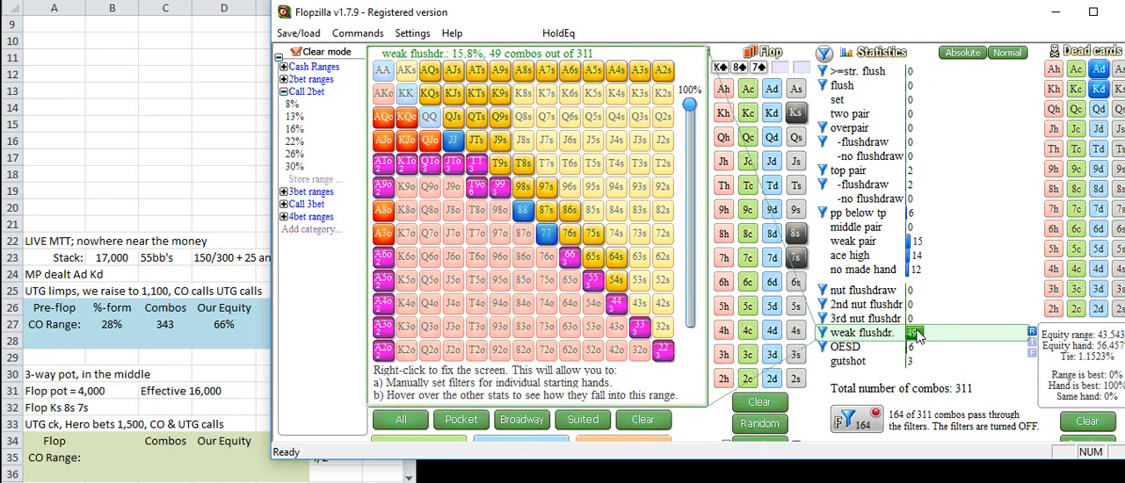
pyautogui.rightClick(916, 335)
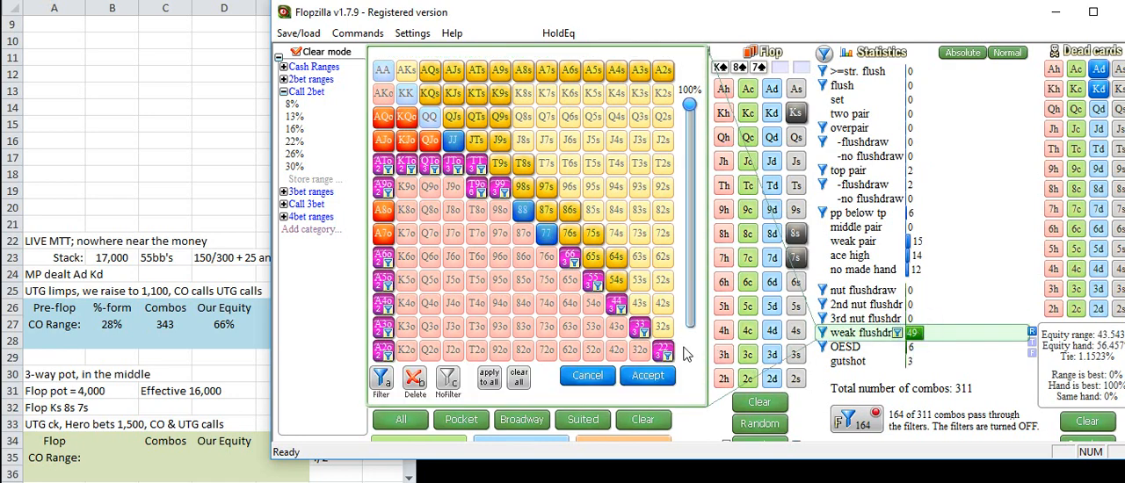
pyautogui.moveTo(668, 355); pyautogui.dragTo(569, 257)
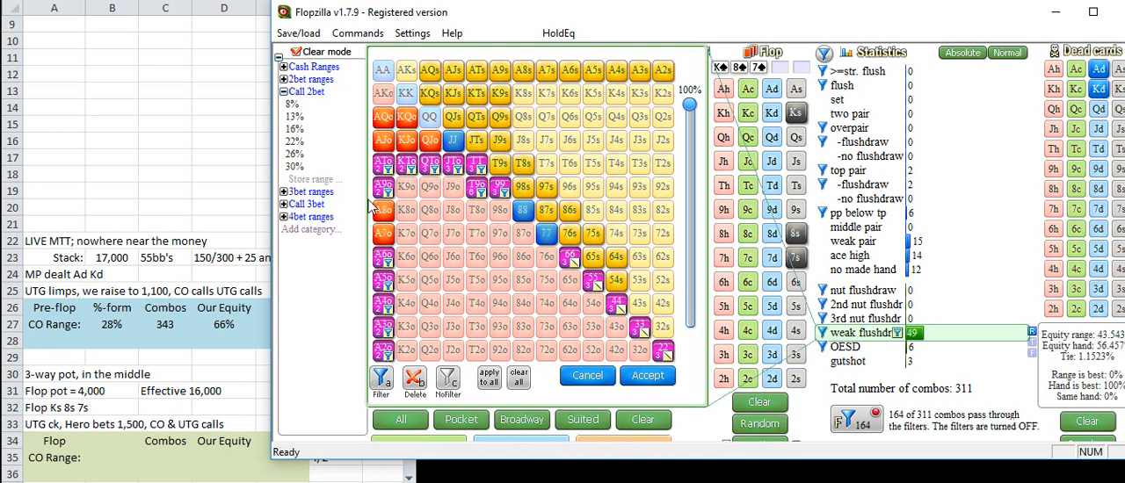
pyautogui.click(646, 376)
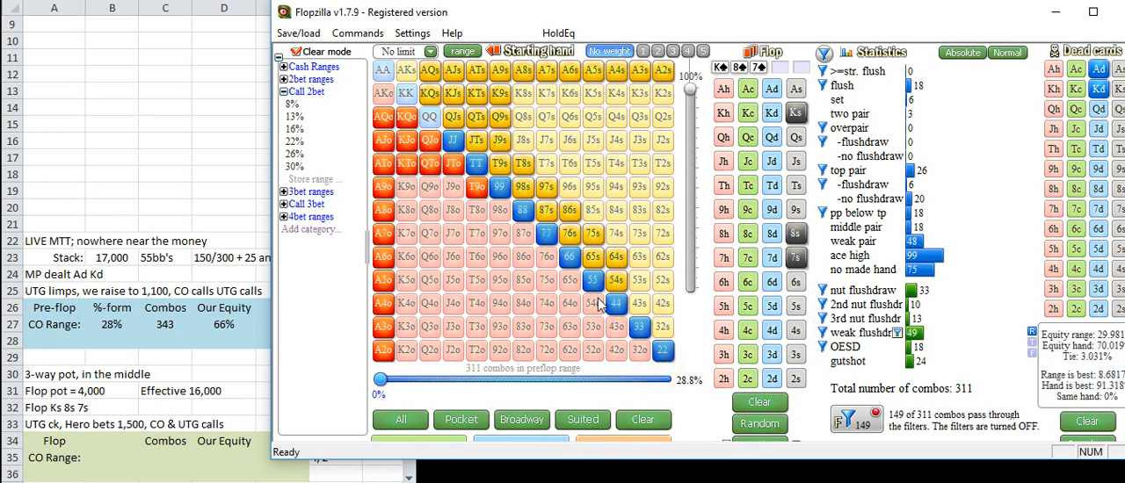
# Step: Exclude 65s from the OESD hands in the flop filter and turn the flop filters on
pyautogui.rightClick(918, 352)
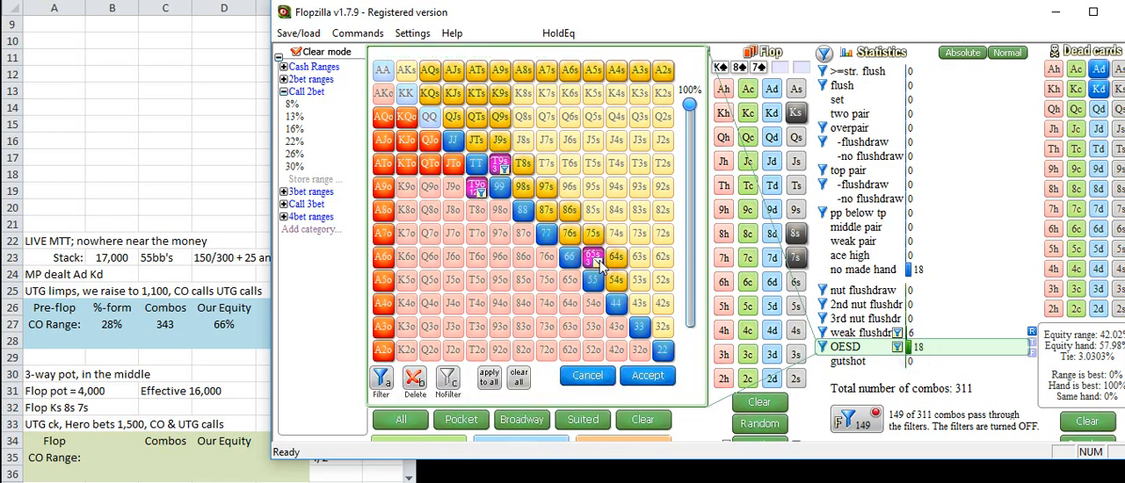
pyautogui.click(661, 378)
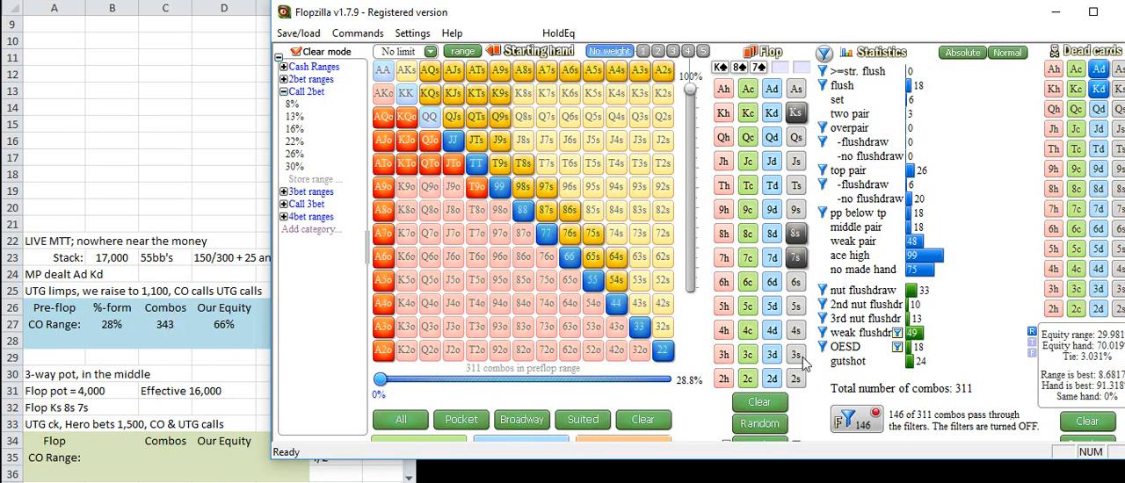
pyautogui.click(861, 429)
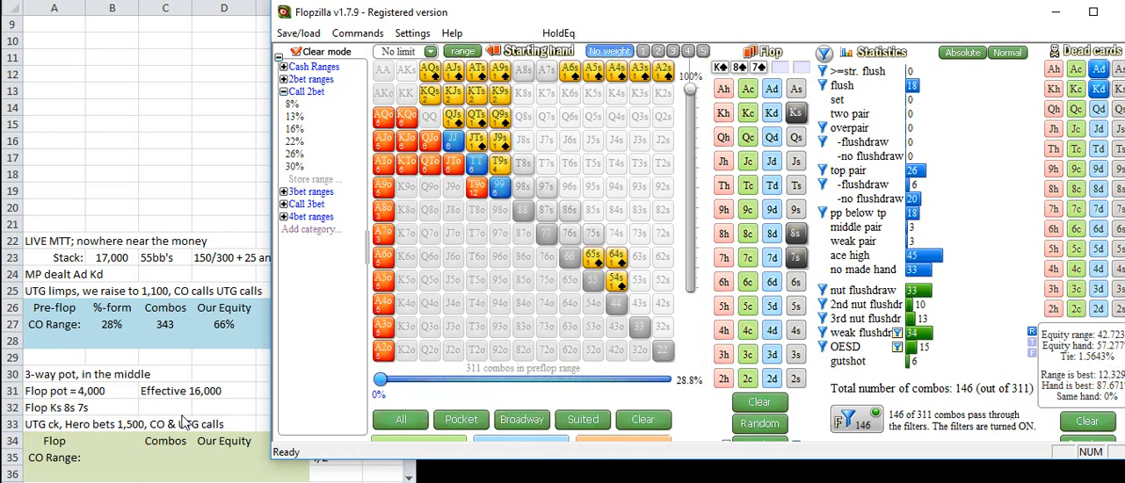
# Step: In the Excel sheet, enter 146 combos and 57% equity for the CO's flop range in C35 and D35
pyautogui.click(171, 455)
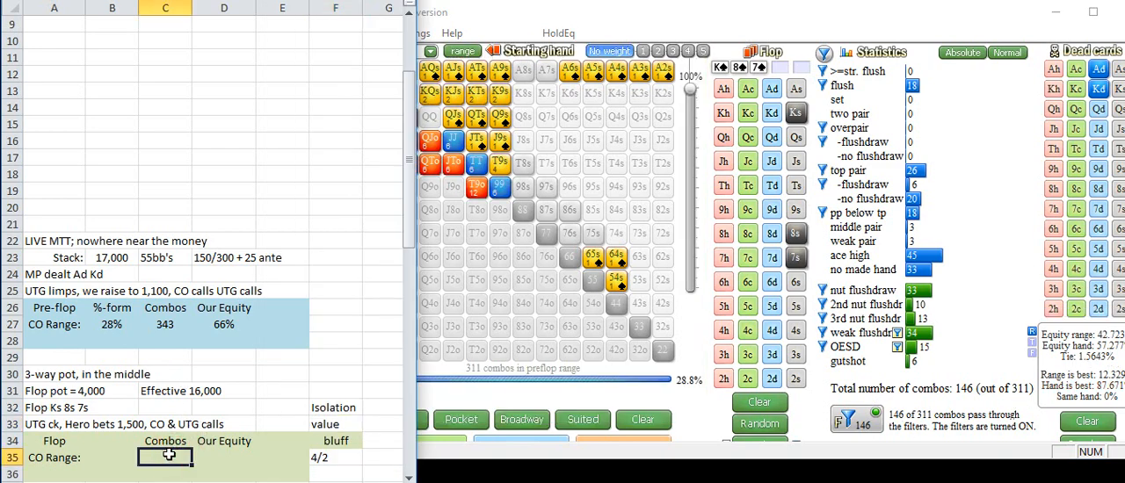
pyautogui.write('146')
pyautogui.press('Tab')
pyautogui.write('57')
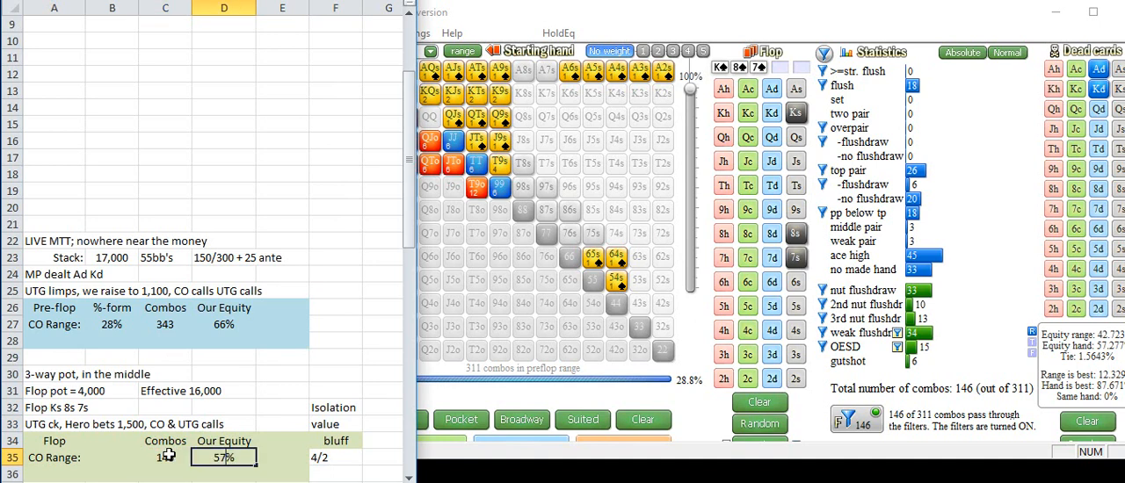
pyautogui.press('Return')
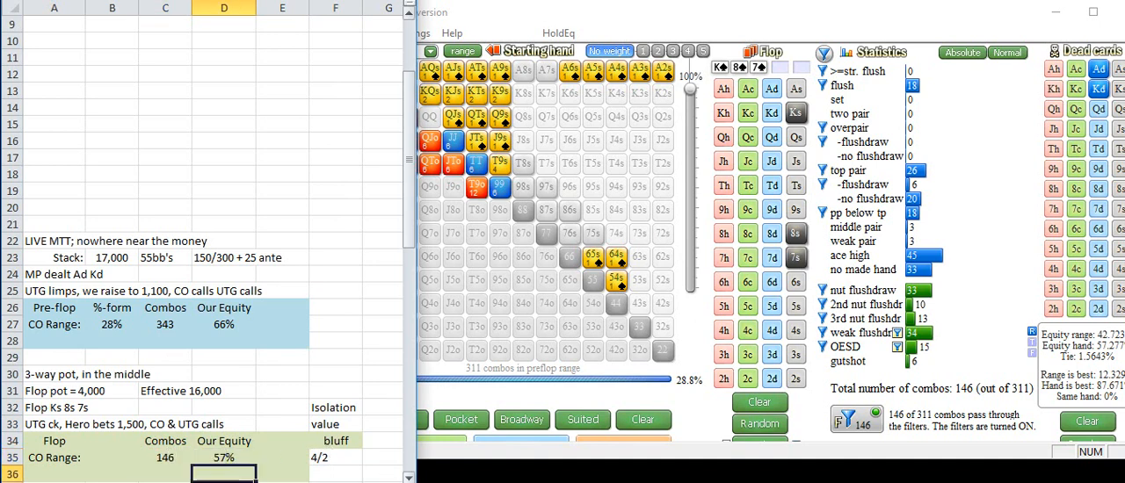
# Step: Return to Flopzilla, set the turn card to 4c and turn the turn filters off
pyautogui.scroll(-2, 389, 480)
pyautogui.scroll(-1, 409, 477)
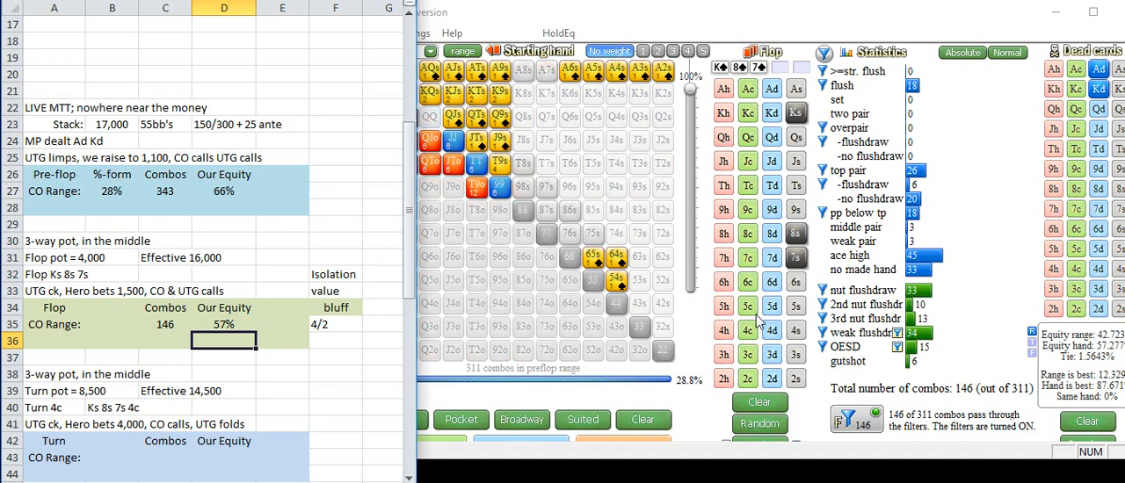
pyautogui.click(749, 331)
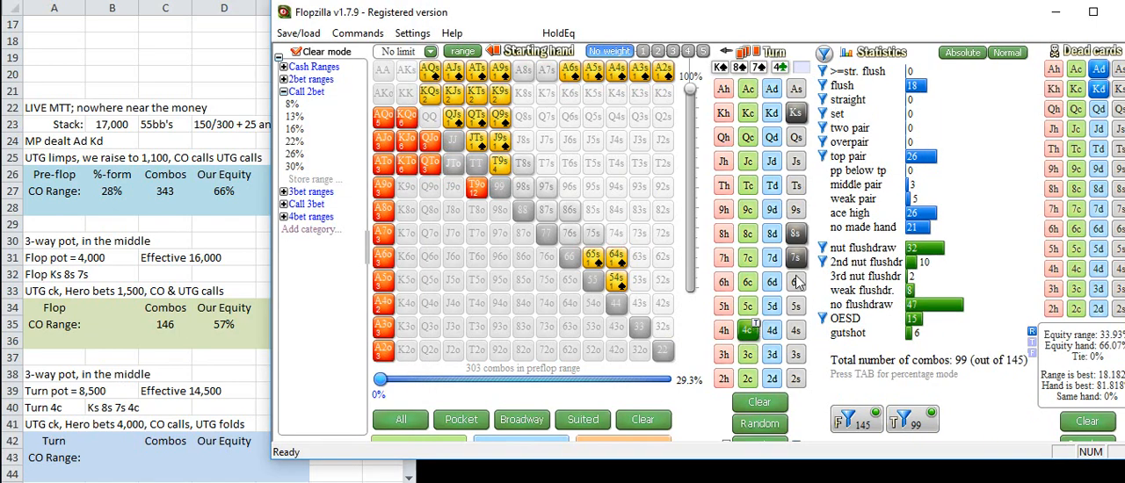
pyautogui.click(930, 428)
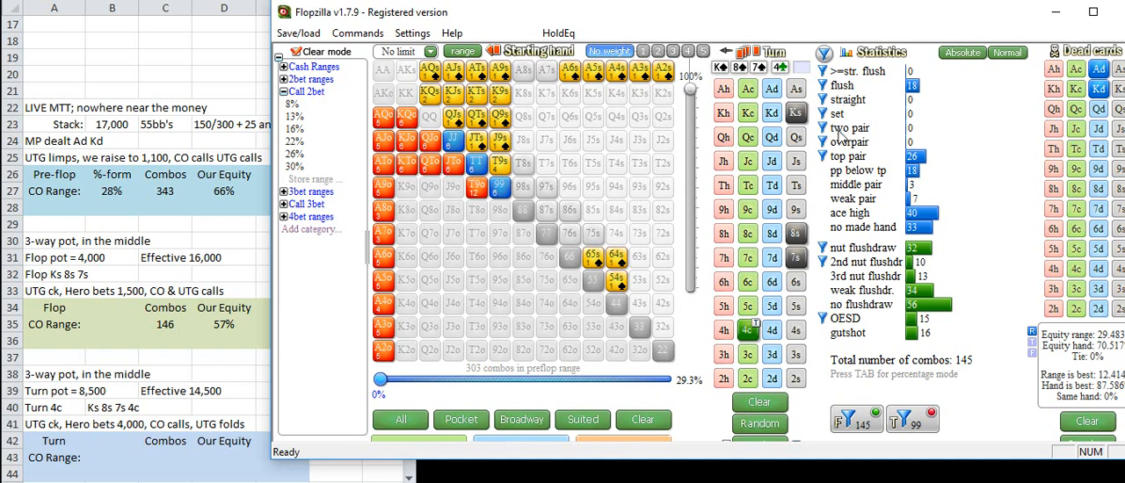
# Step: Exclude KJs, KTs and K9s from the top pair hands in the turn filter
pyautogui.moveTo(924, 159)
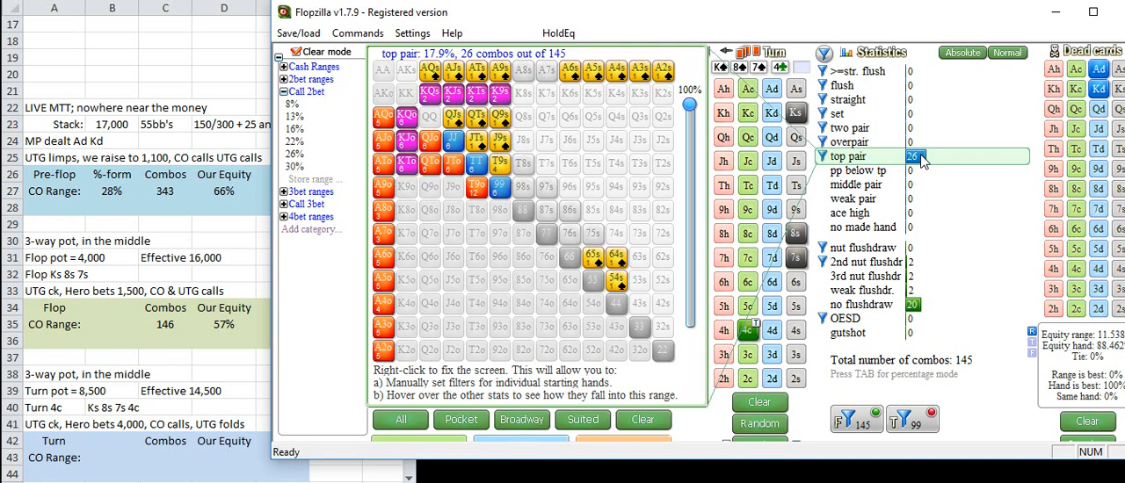
pyautogui.rightClick(922, 159)
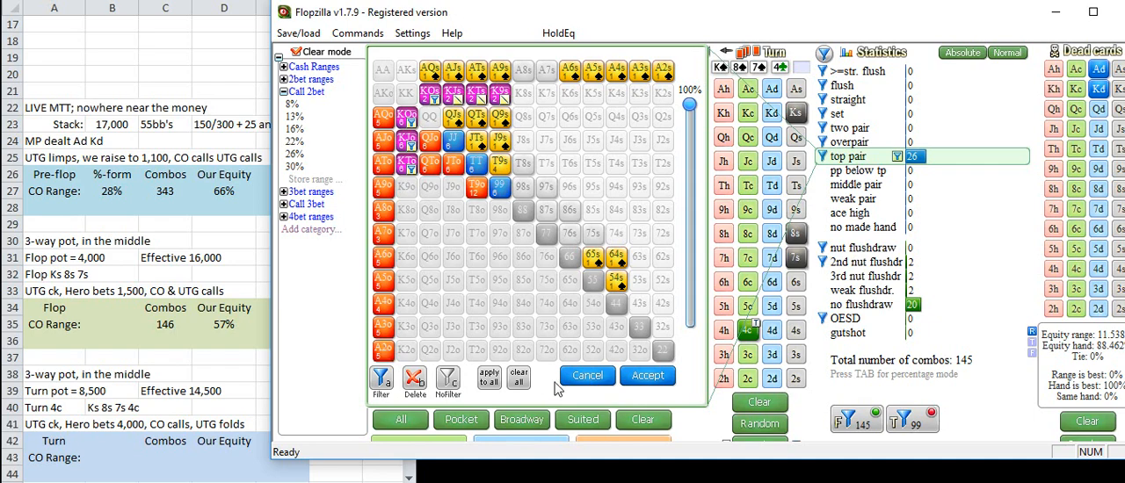
pyautogui.click(657, 380)
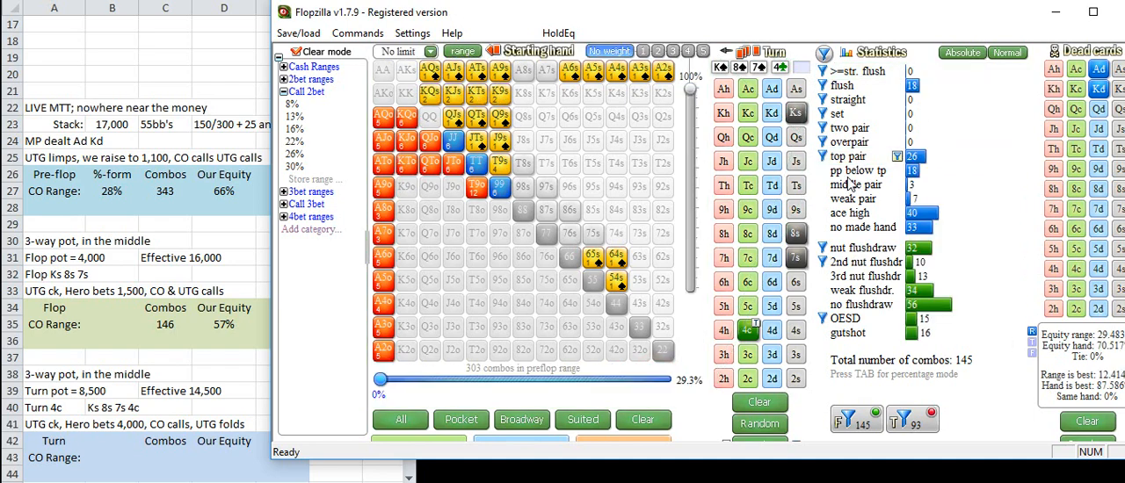
# Step: Add 3rd nut flush draws to the turn filter and include only ATo from the weak flush draws
pyautogui.moveTo(915, 172)
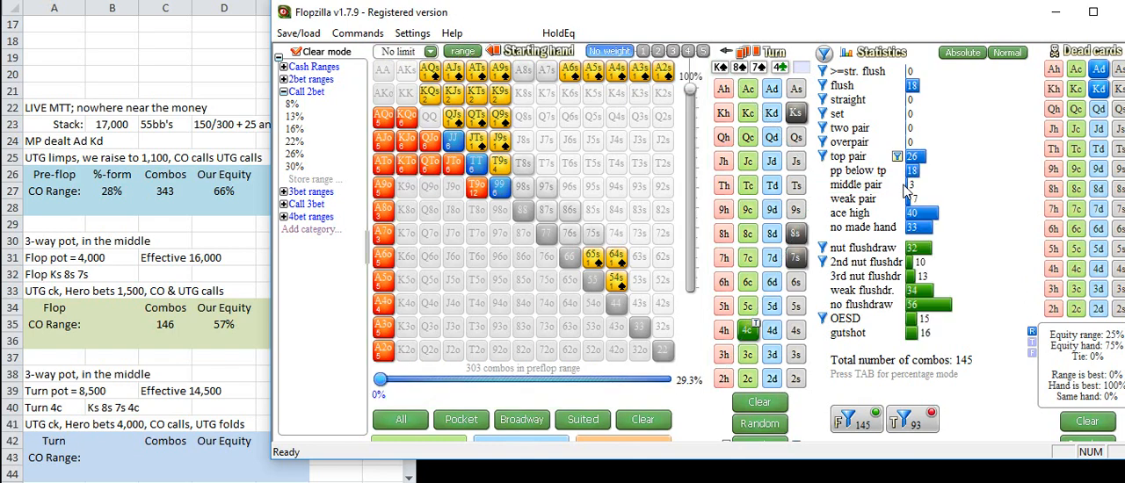
pyautogui.moveTo(914, 207)
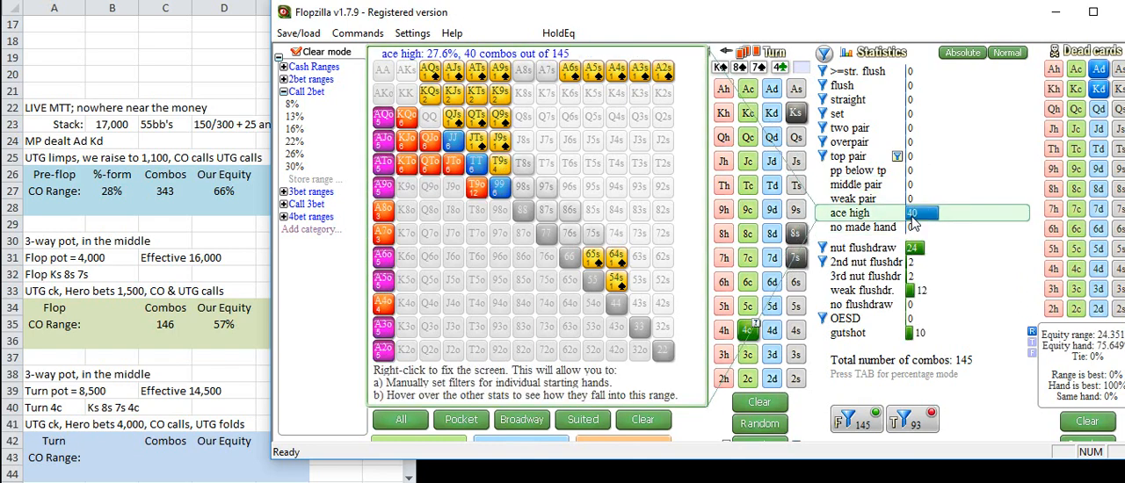
pyautogui.moveTo(913, 229)
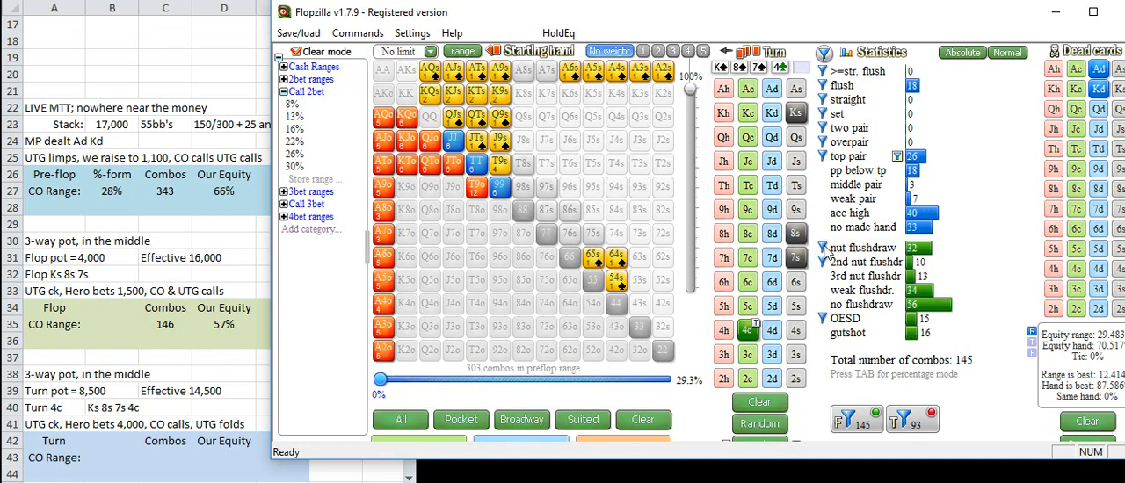
pyautogui.moveTo(922, 253)
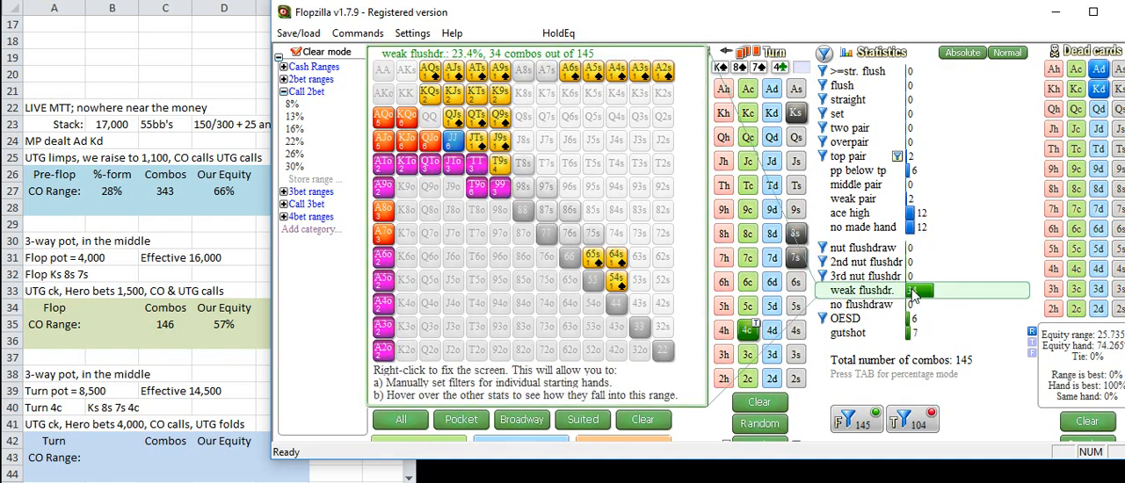
pyautogui.rightClick(912, 302)
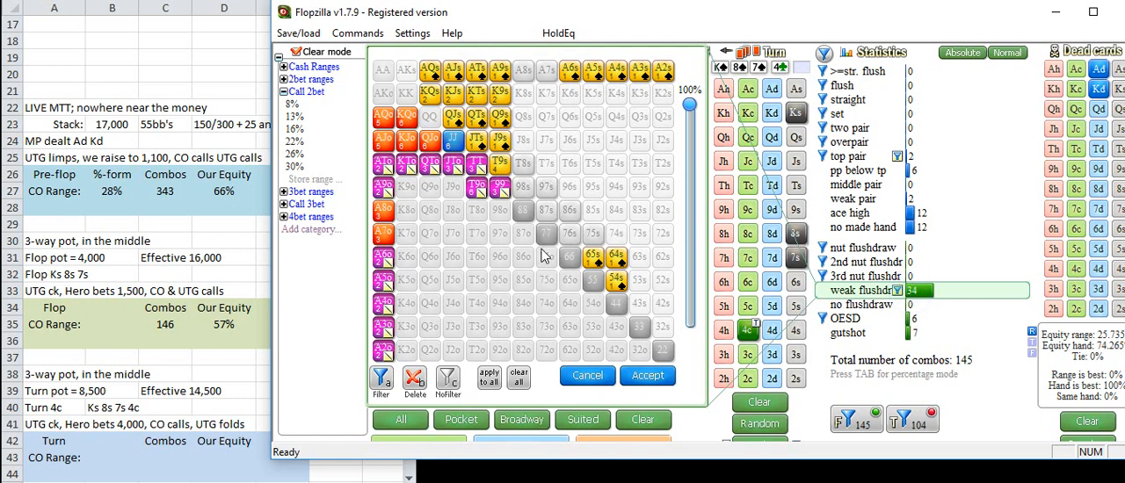
pyautogui.click(501, 195)
pyautogui.click(506, 193)
pyautogui.click(391, 170)
pyautogui.click(647, 375)
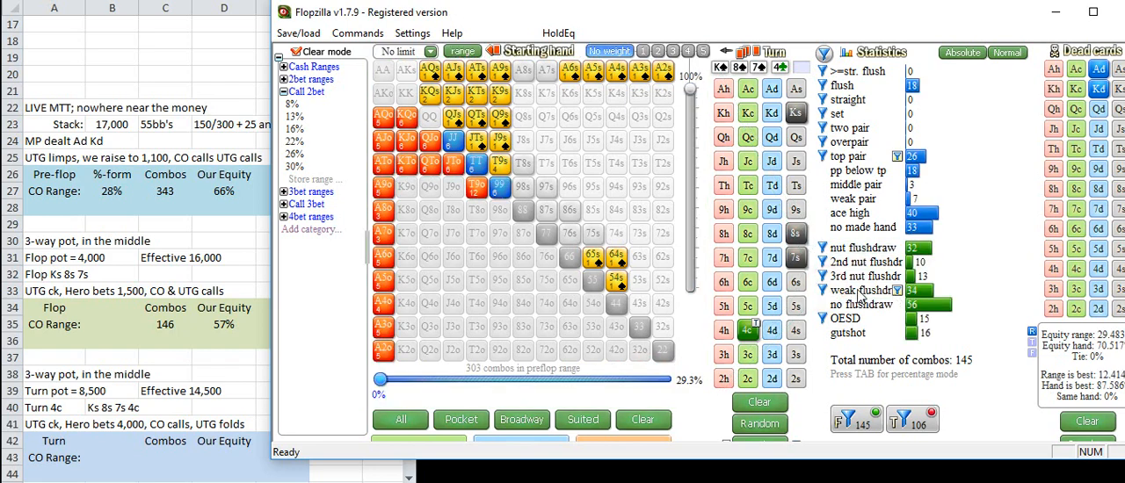
# Step: Inspect the weak flush draws, remove OESD from the turn filter and turn the turn filters on
pyautogui.rightClick(916, 297)
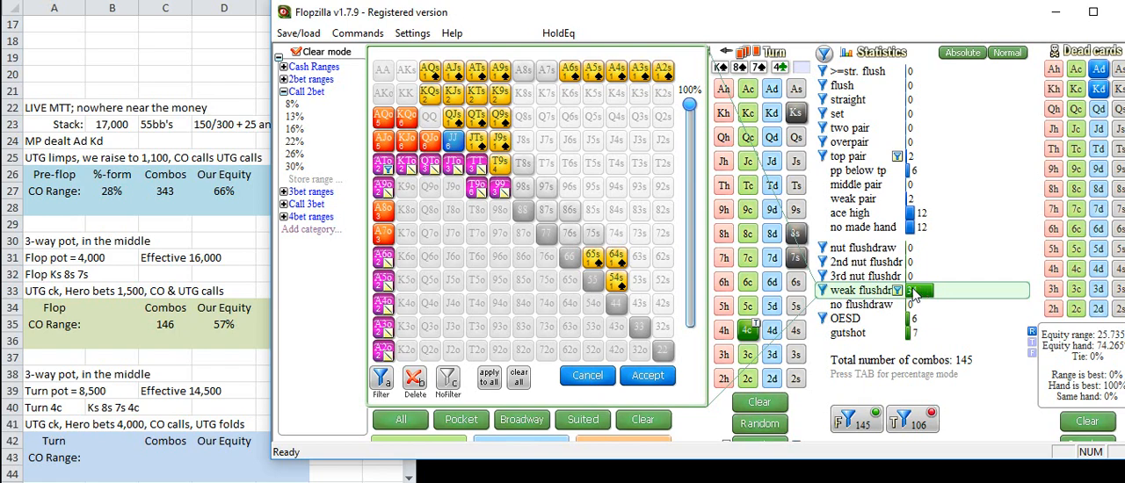
pyautogui.click(826, 297)
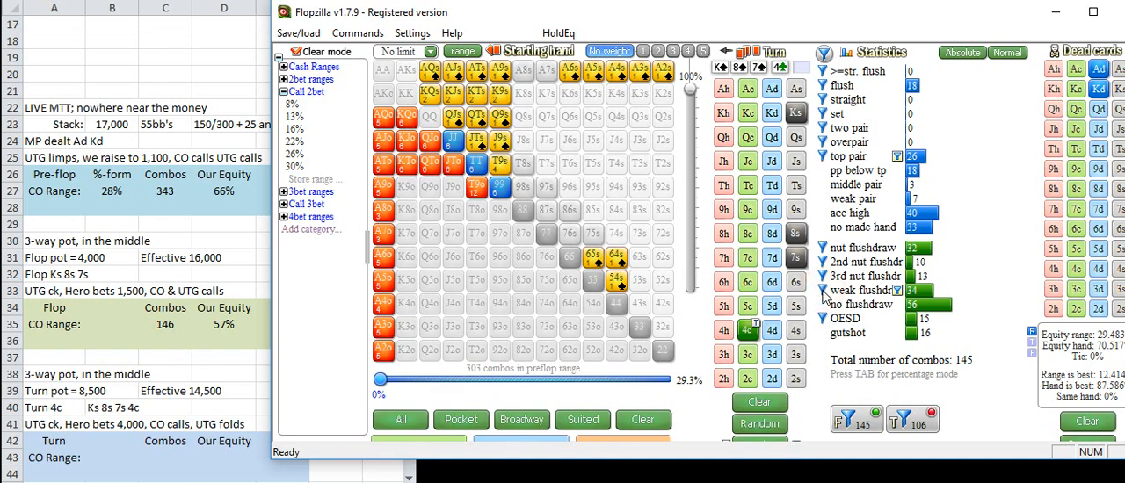
pyautogui.moveTo(916, 299)
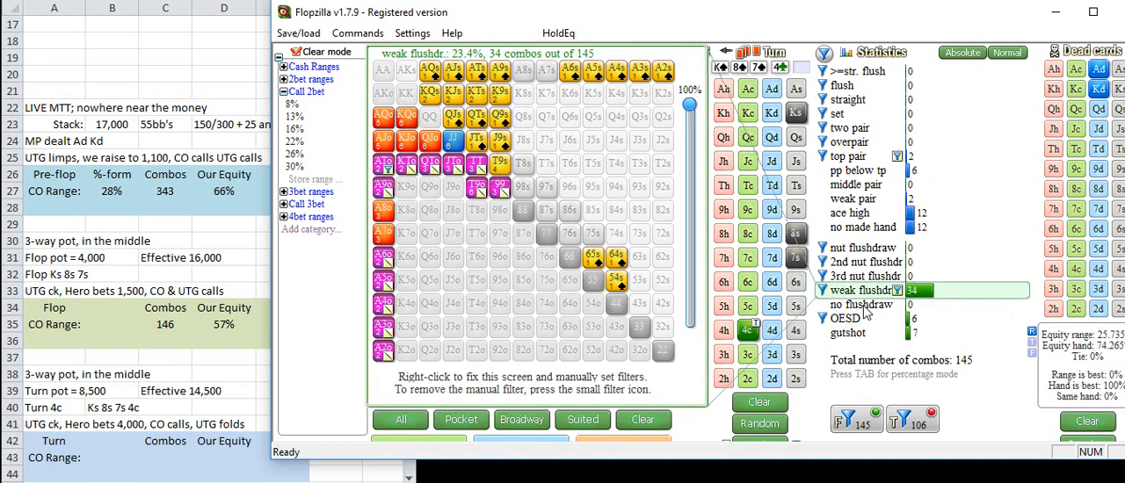
pyautogui.click(905, 321)
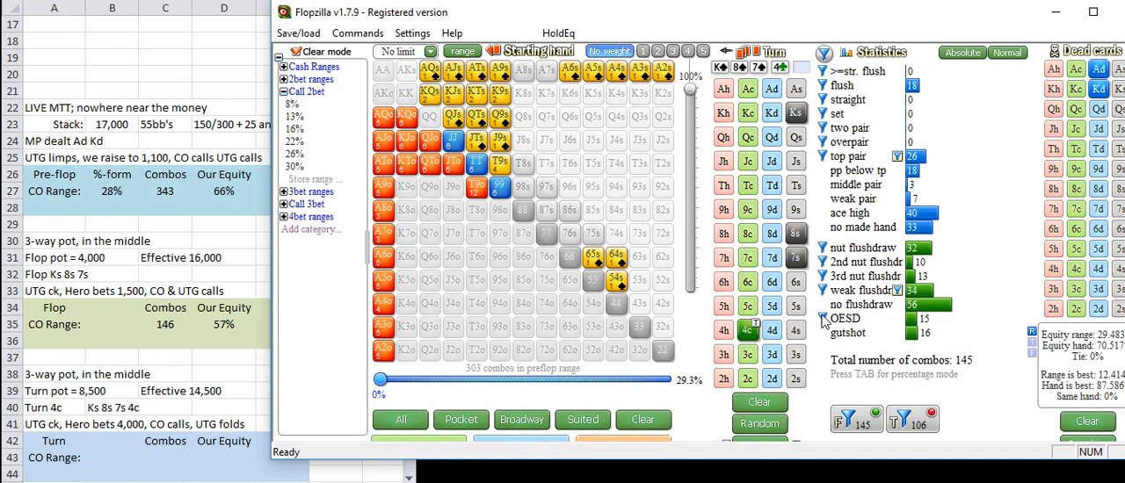
pyautogui.click(909, 418)
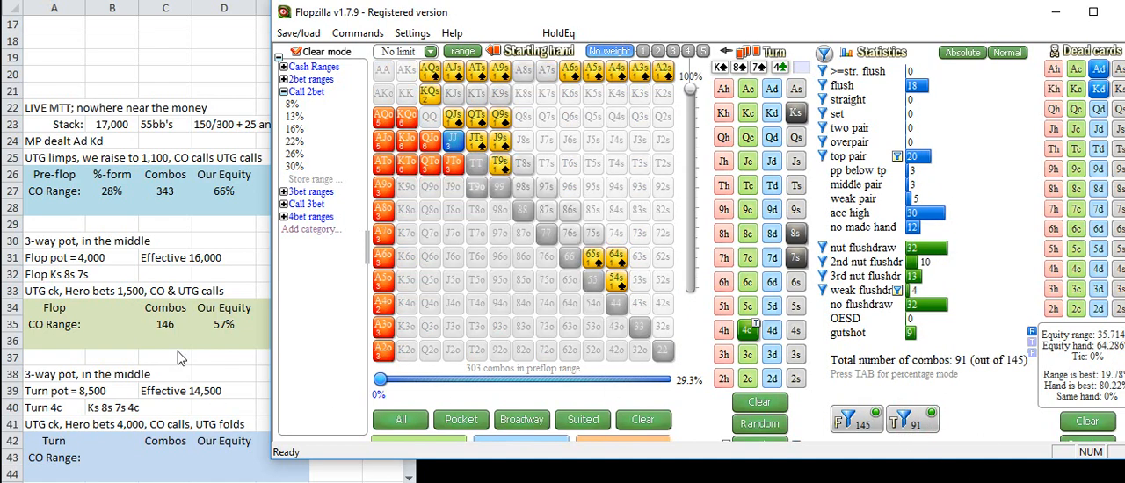
# Step: In the Excel sheet, enter 91 combos and 64% equity for the CO's turn range in C43 and D43
pyautogui.click(224, 341)
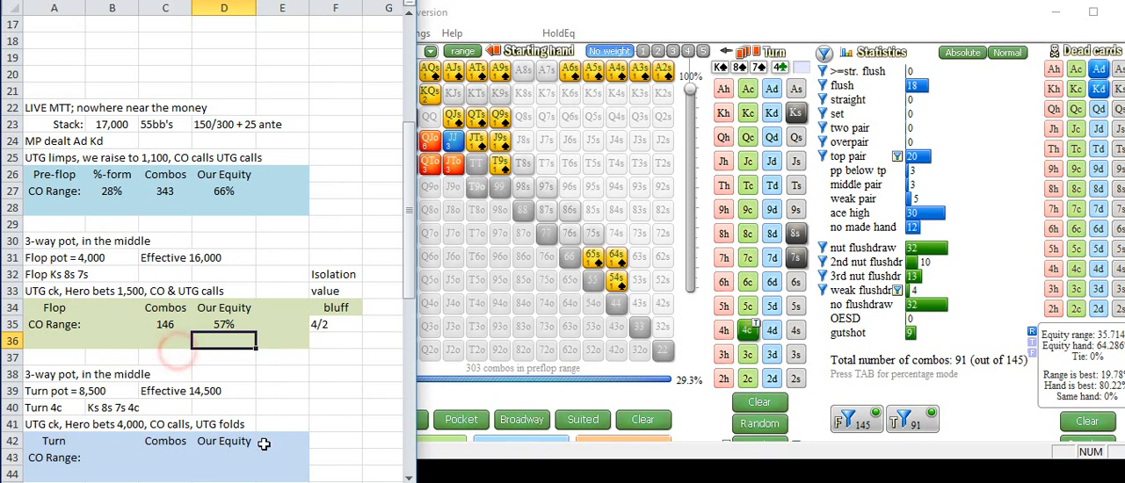
pyautogui.click(172, 453)
pyautogui.press('Right')
pyautogui.write('64%')
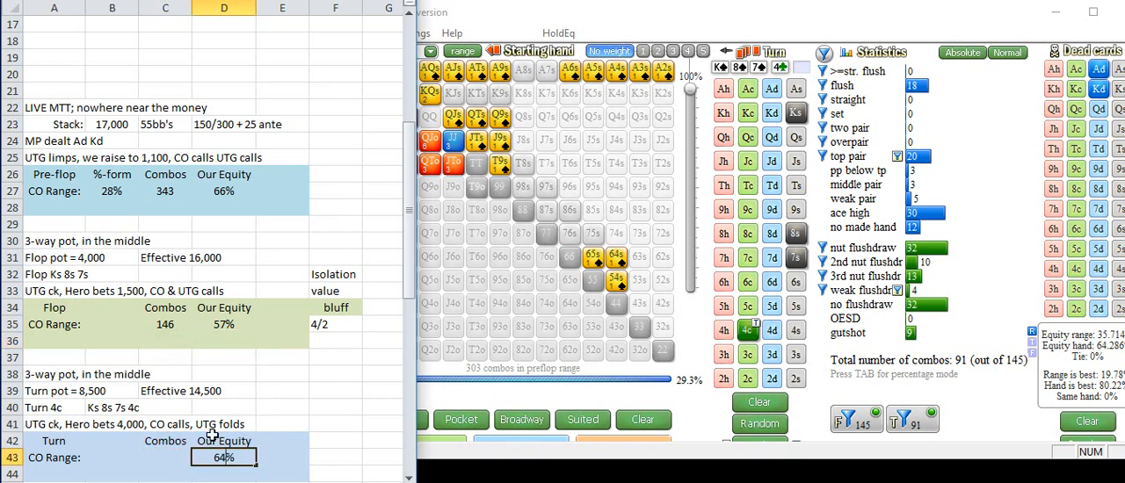
pyautogui.press('Left')
pyautogui.write('91')
pyautogui.press('Return')
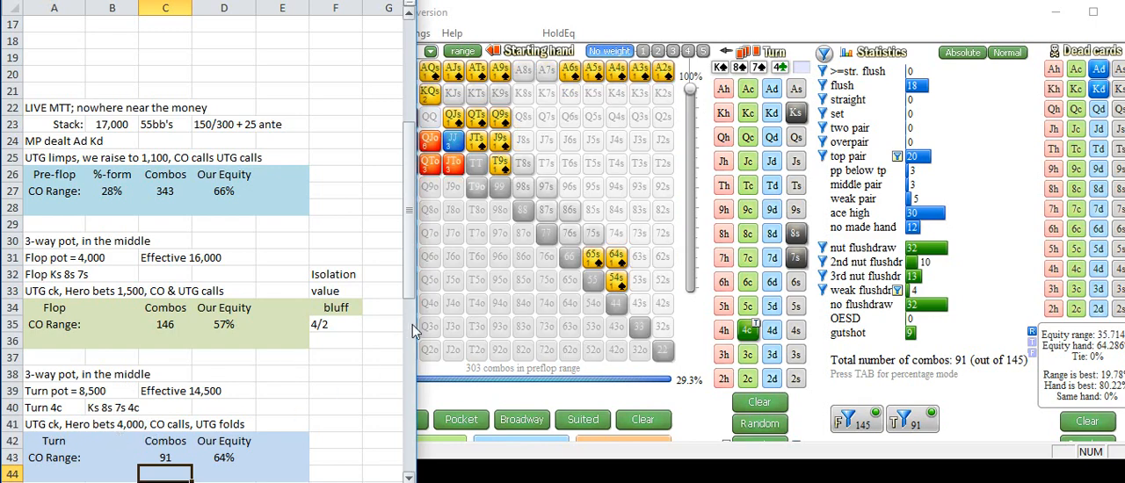
# Step: Return to Flopzilla, set the river card to Tc and turn the river filters off
pyautogui.moveTo(413, 286); pyautogui.dragTo(413, 305)
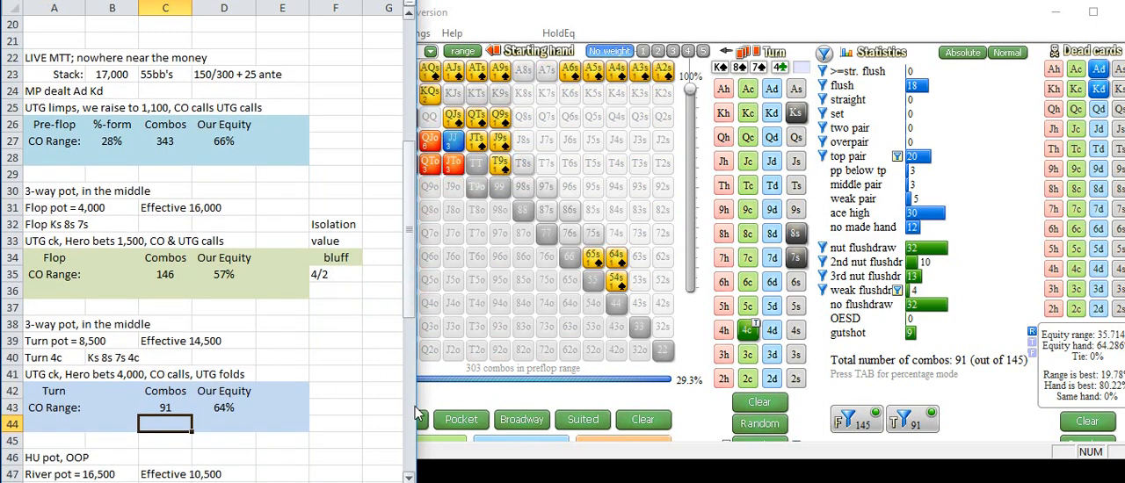
pyautogui.click(409, 477)
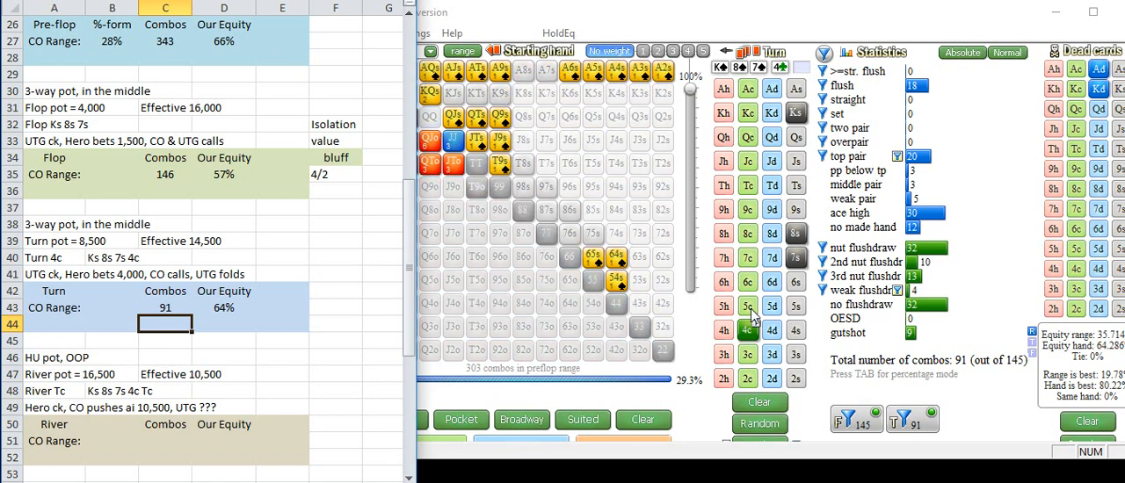
pyautogui.click(748, 195)
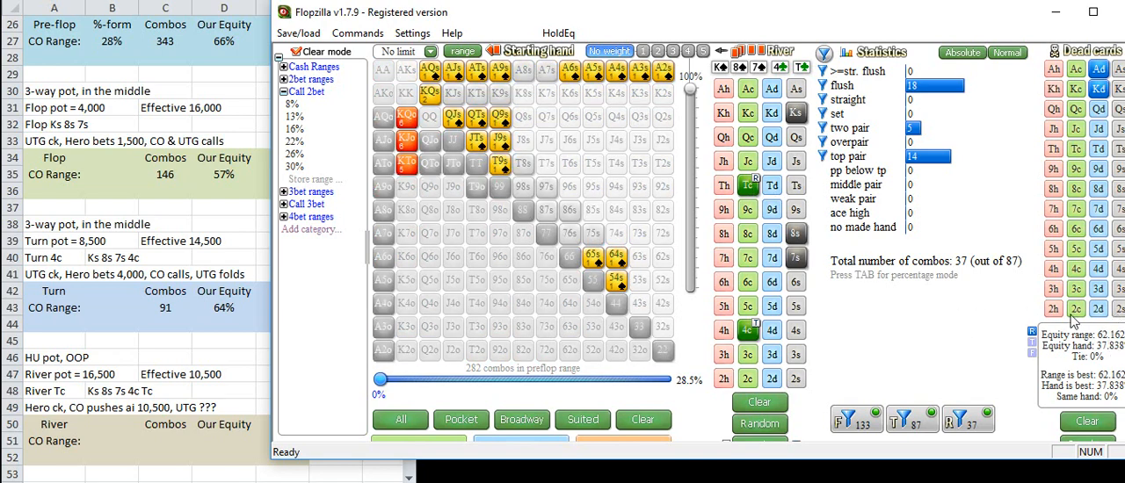
pyautogui.click(749, 188)
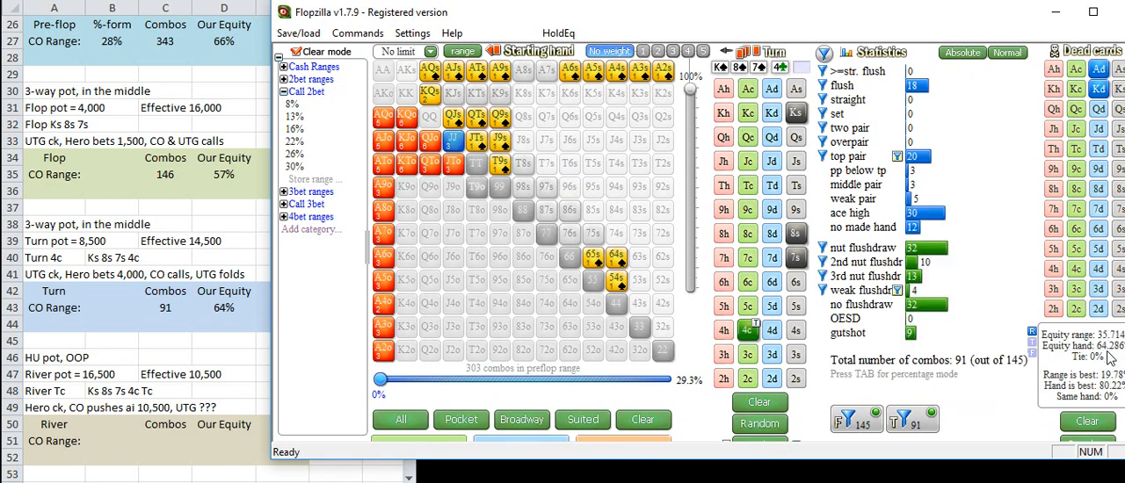
pyautogui.click(749, 187)
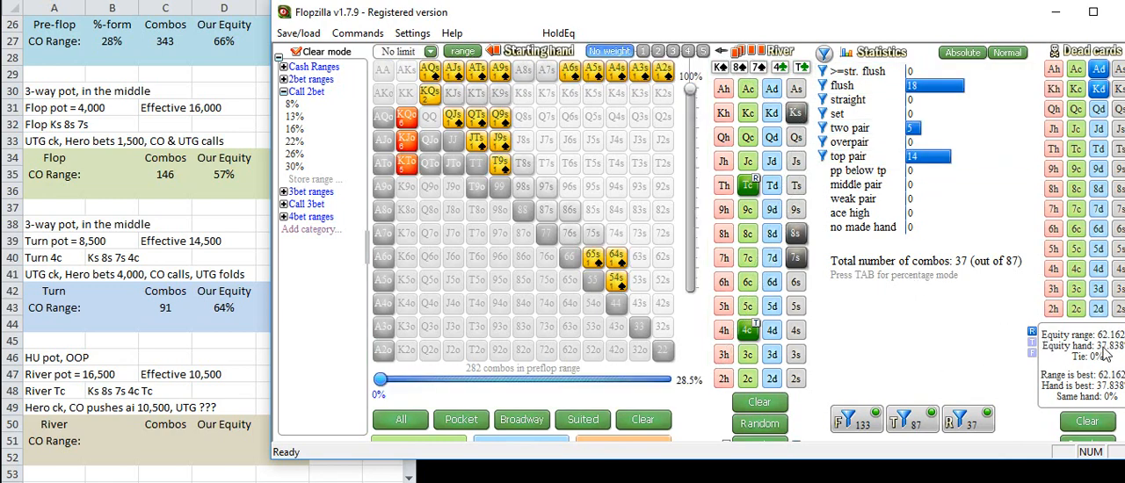
pyautogui.click(964, 422)
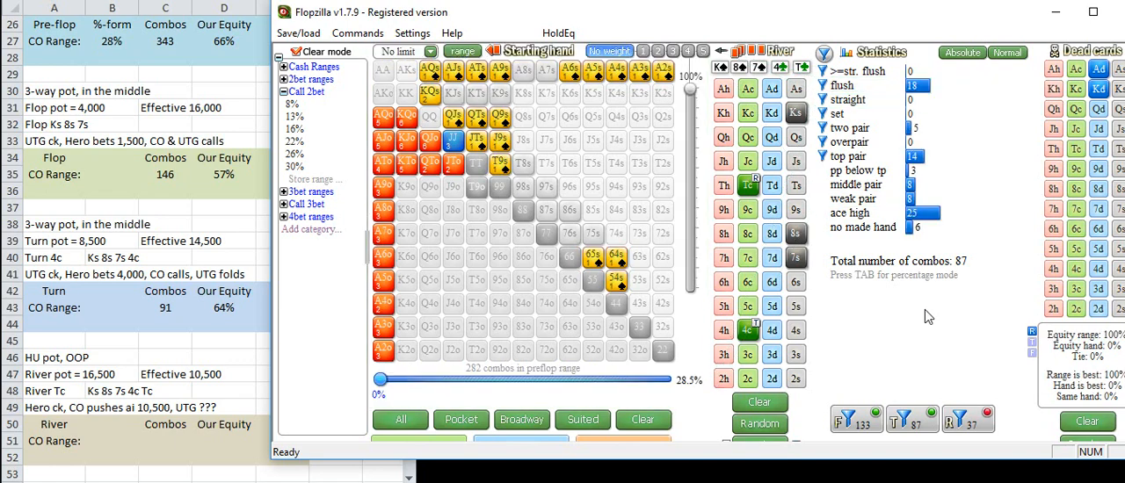
# Step: Remove two pair and top pair from the river filter, add middle pair, and turn the river filters on
pyautogui.moveTo(912, 130)
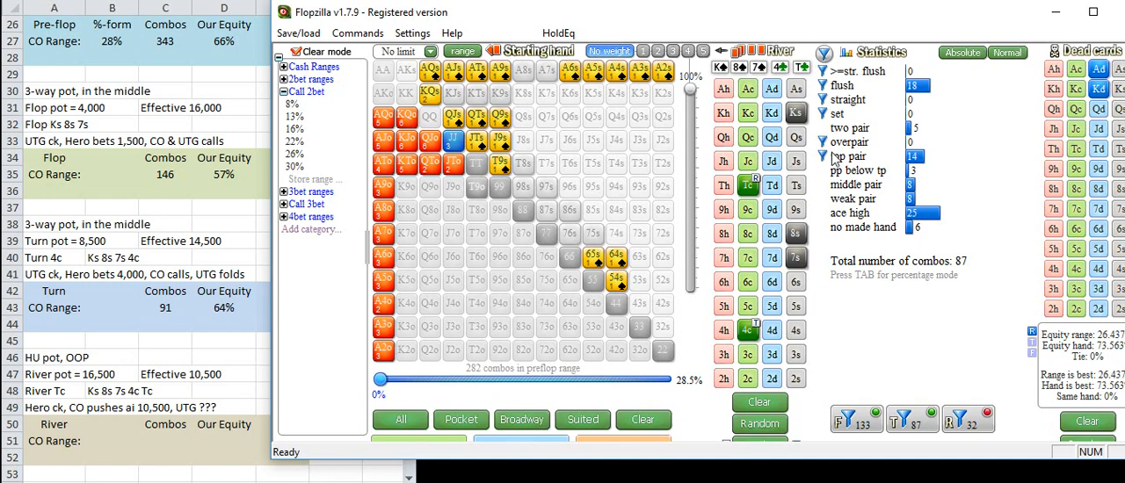
pyautogui.moveTo(908, 158)
pyautogui.moveTo(918, 175)
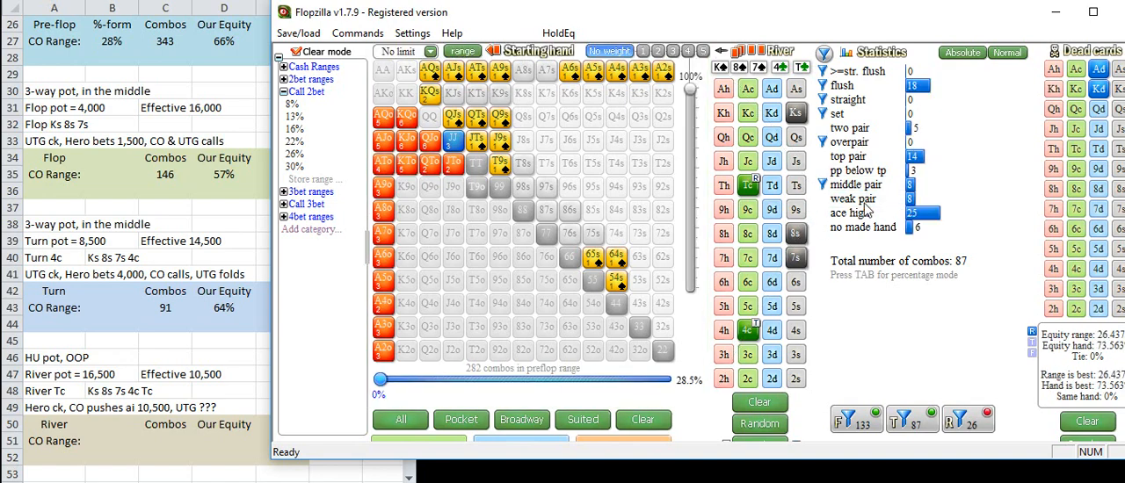
pyautogui.rightClick(912, 202)
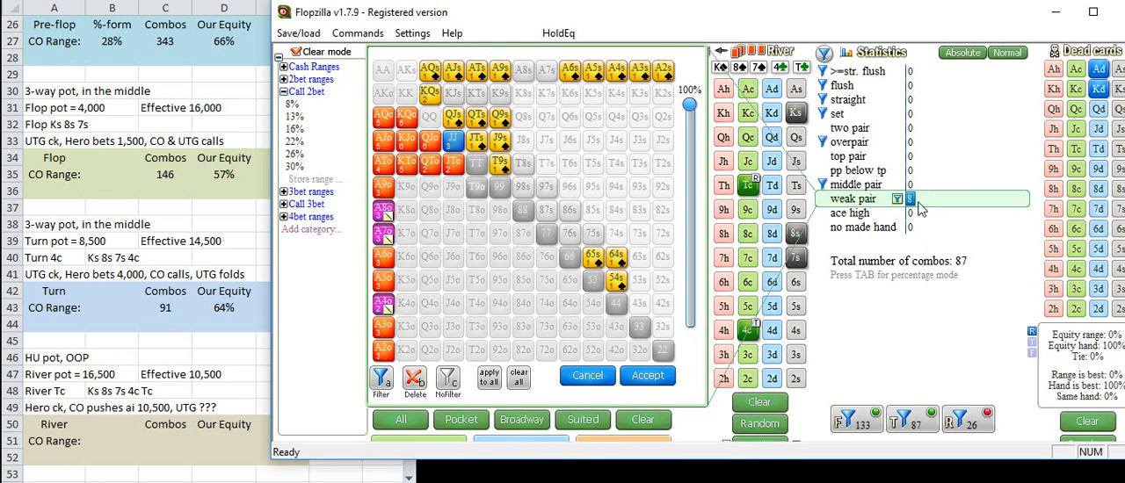
pyautogui.rightClick(910, 201)
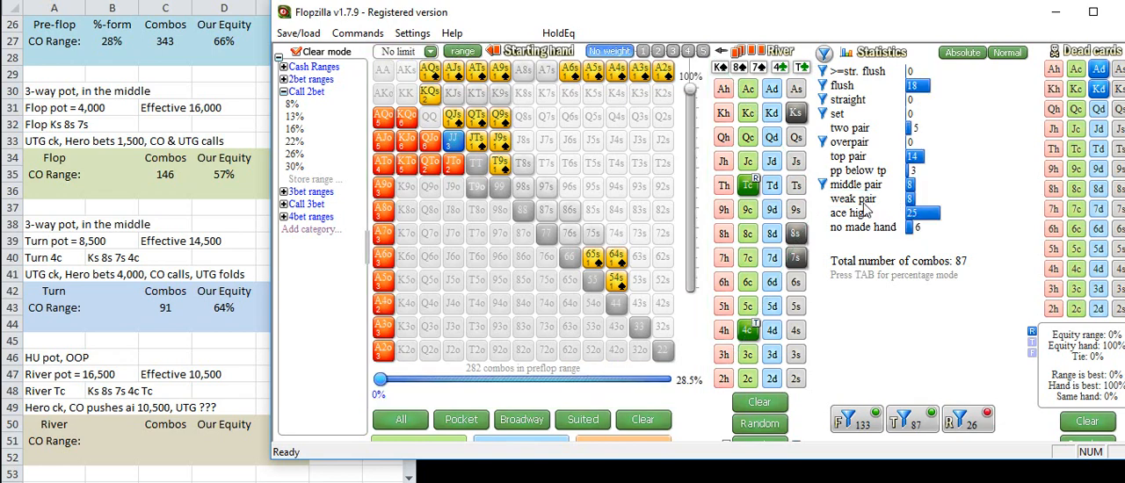
pyautogui.moveTo(910, 217)
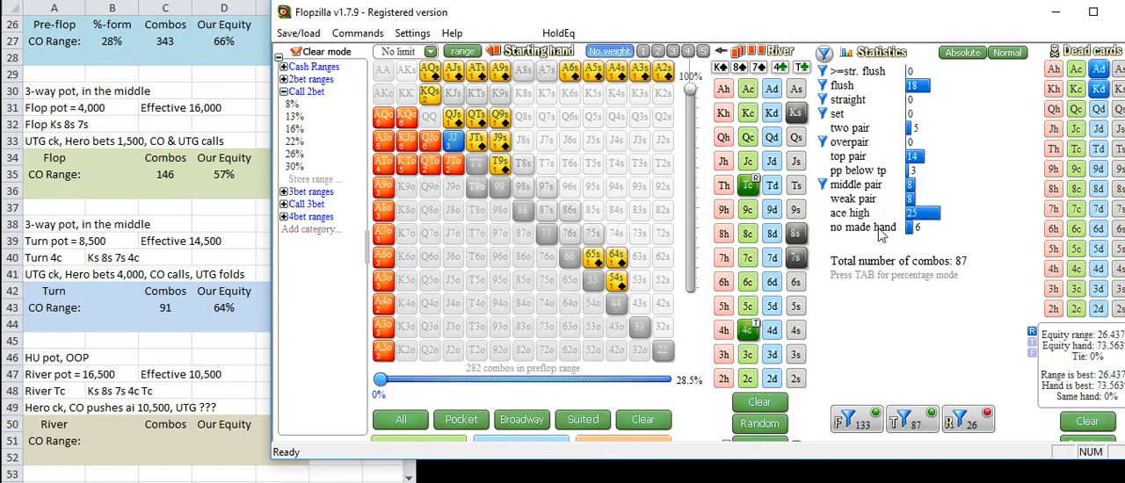
pyautogui.click(975, 427)
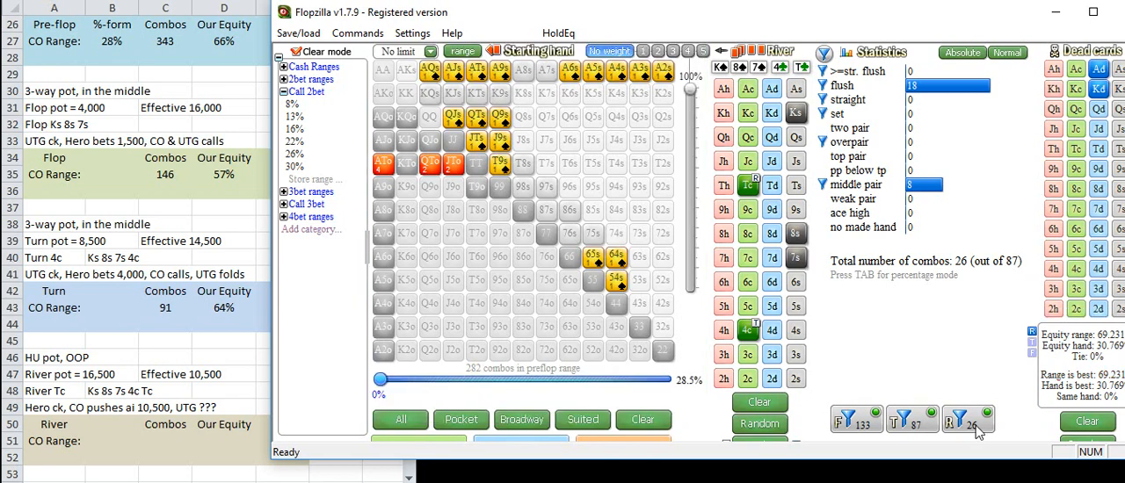
# Step: Switch to Calculator and add the river call, the pot and the shove as 10500 + 16500 + 10500
pyautogui.hotkey('alt', 'Tab')
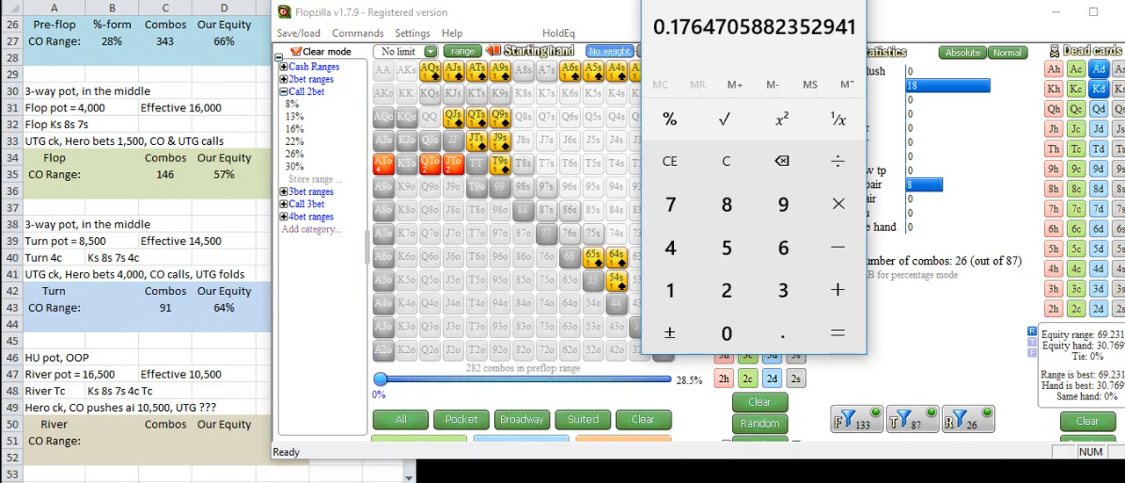
pyautogui.write('10500')
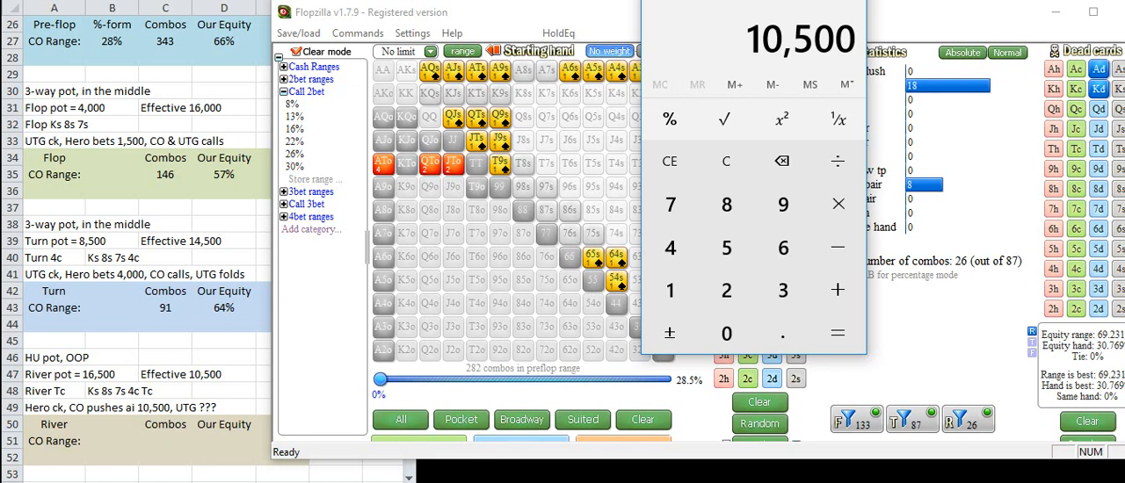
pyautogui.press('+')
pyautogui.write('16500')
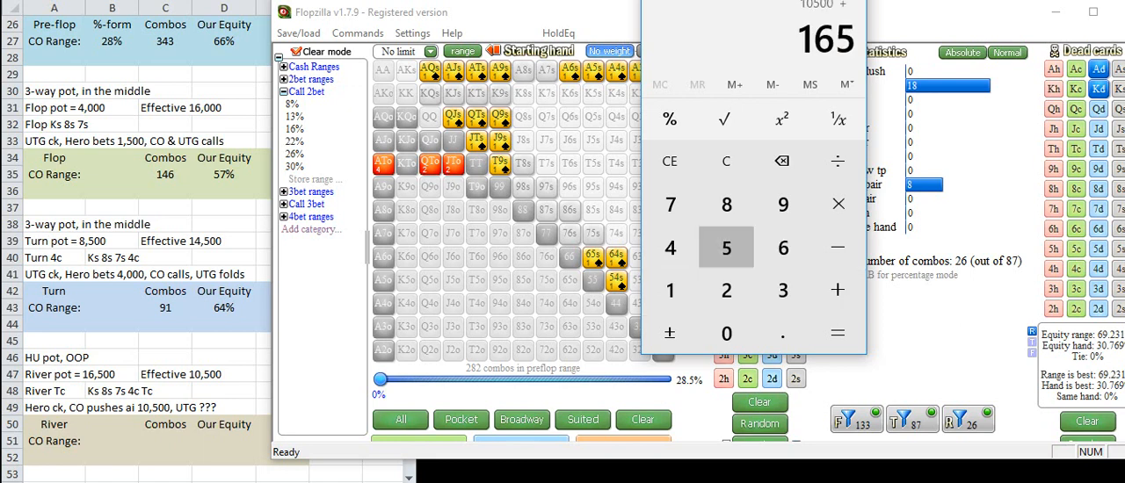
pyautogui.press('+')
pyautogui.write('10500')
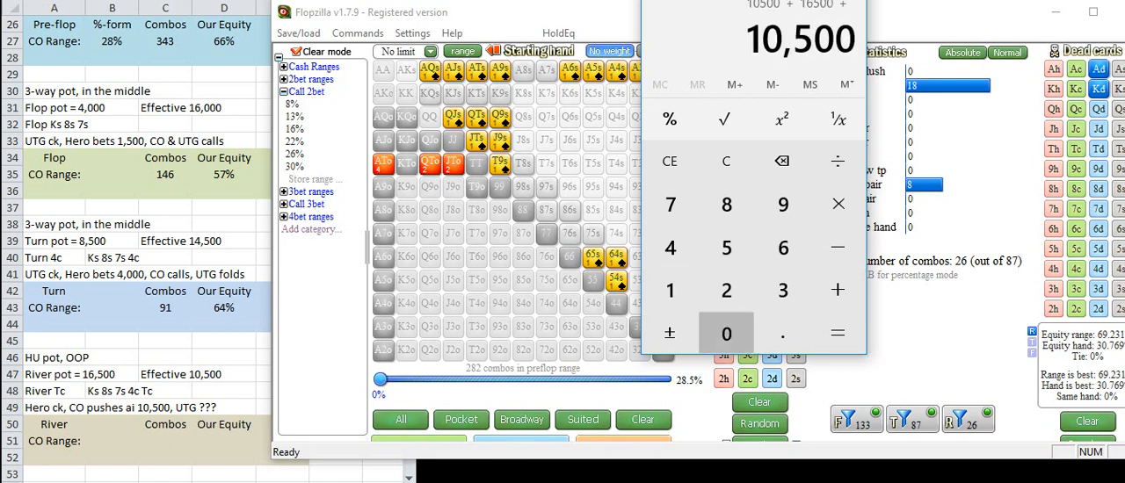
pyautogui.press('Return')
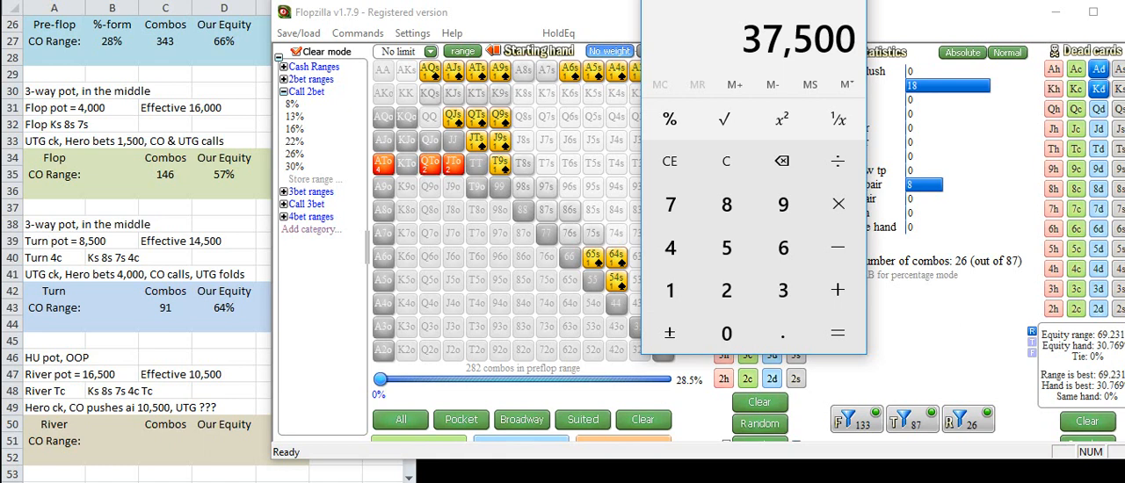
# Step: Divide the 10500 call by the 37500 total pot to get the required equity, and return to Flopzilla
pyautogui.write('10')
pyautogui.press('/')
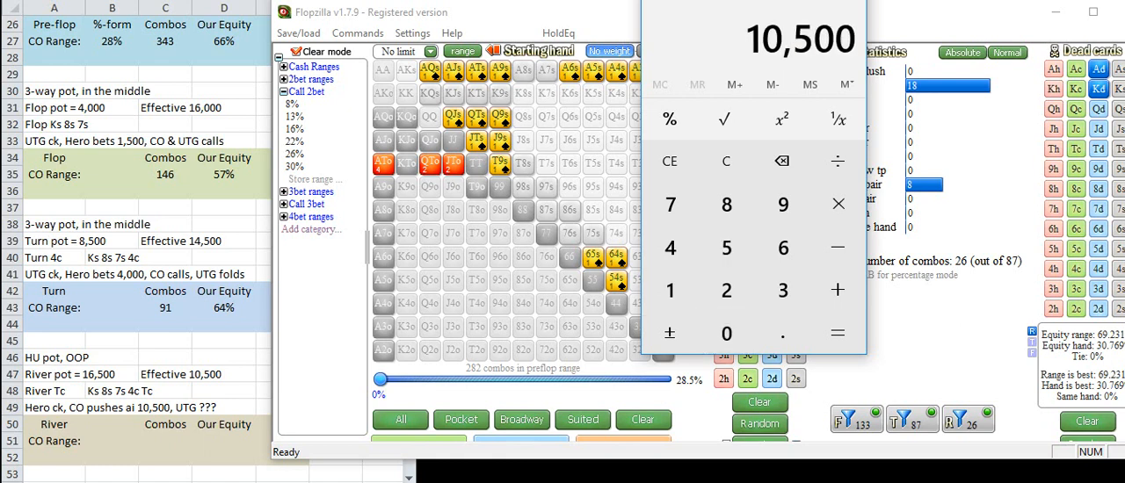
pyautogui.write('37500')
pyautogui.press('Return')
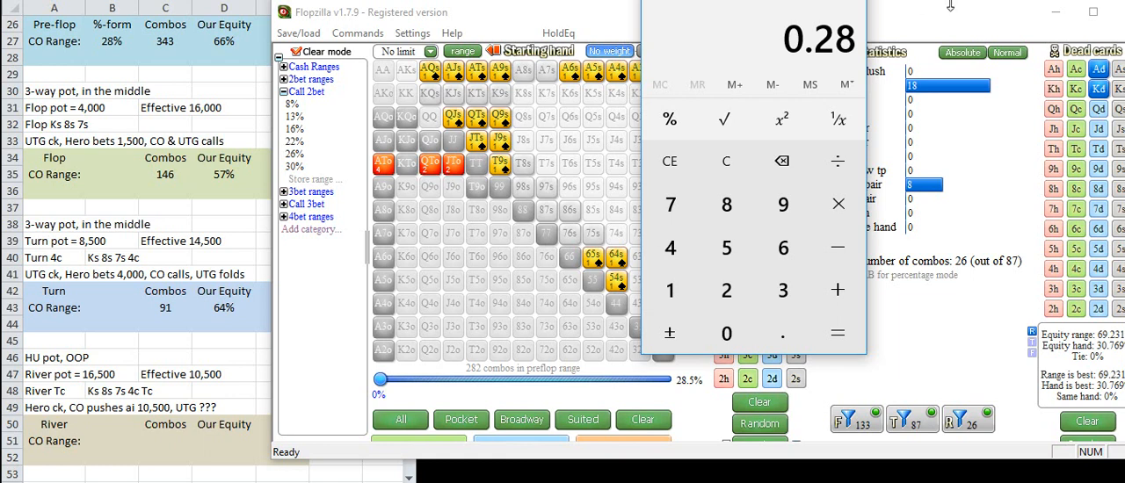
pyautogui.click(909, 27)
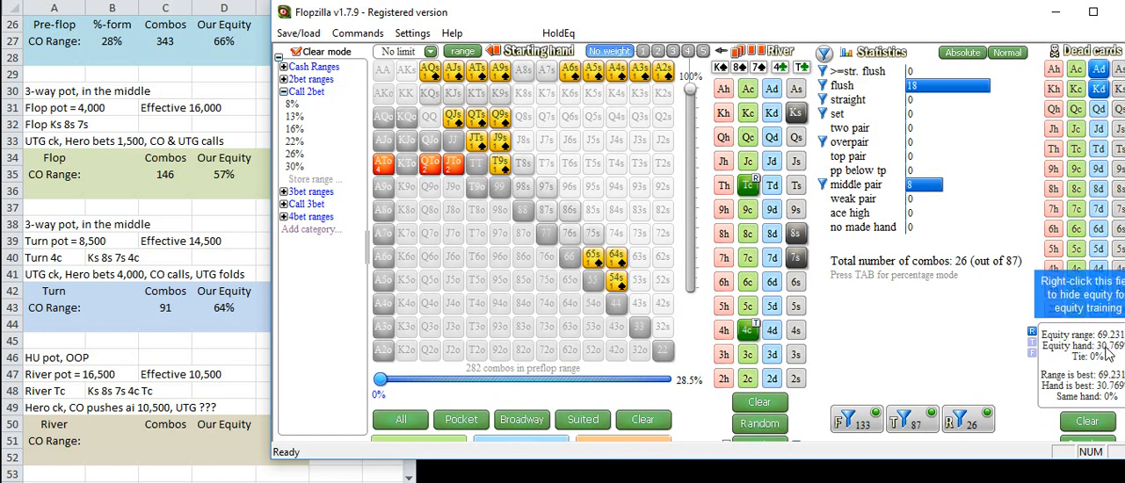
# Step: Try the river filter without middle pair, and try it with both middle pair and weak pair included
pyautogui.click(824, 186)
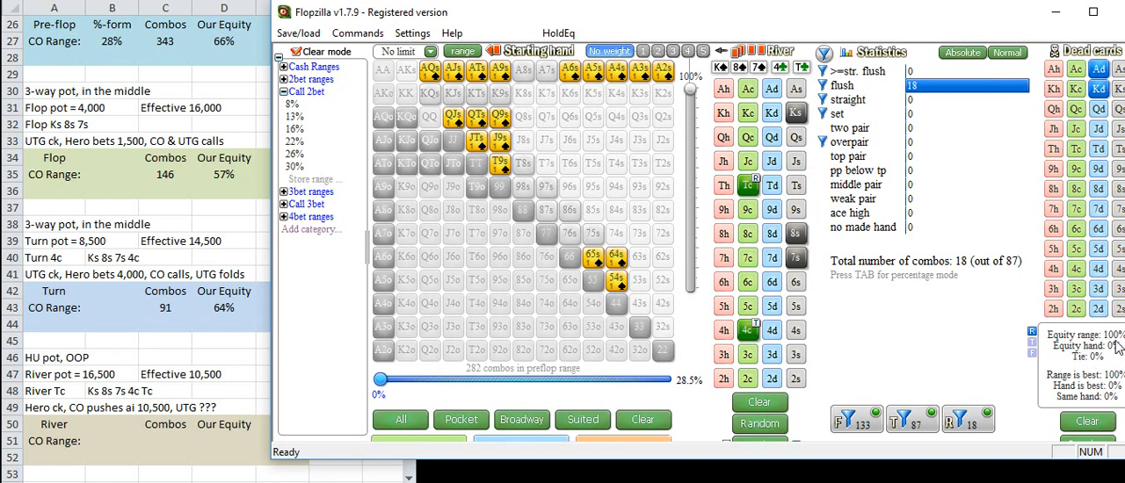
pyautogui.click(823, 186)
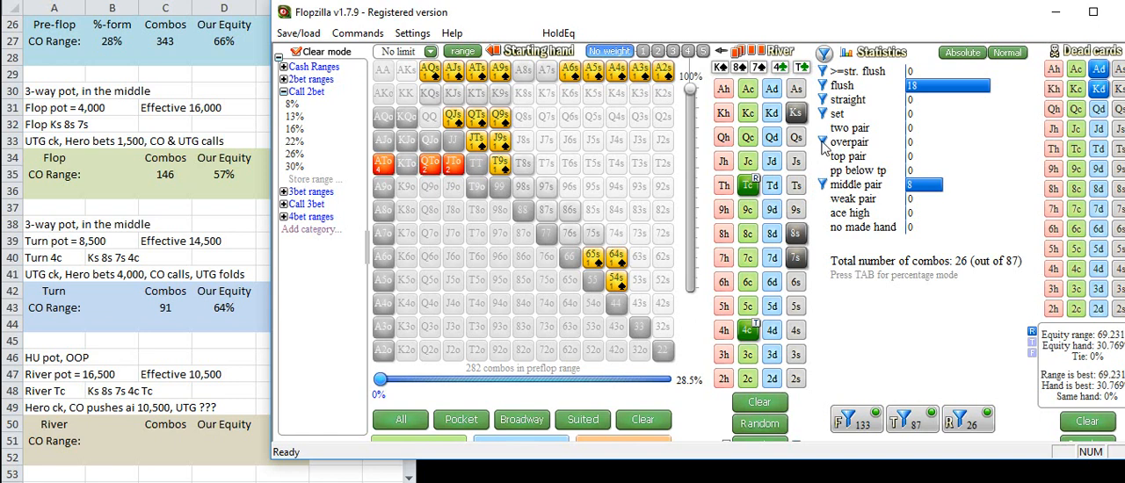
pyautogui.click(976, 418)
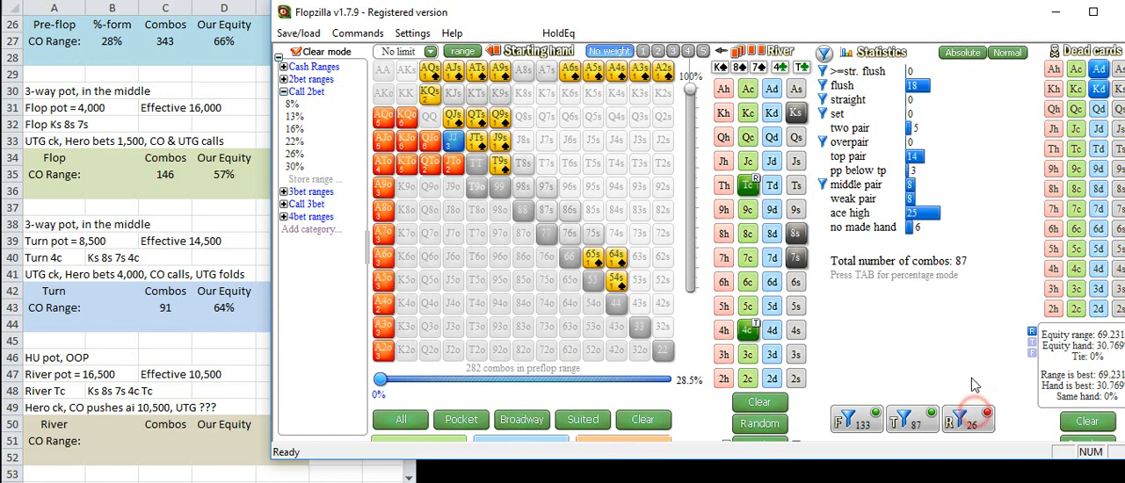
pyautogui.click(823, 199)
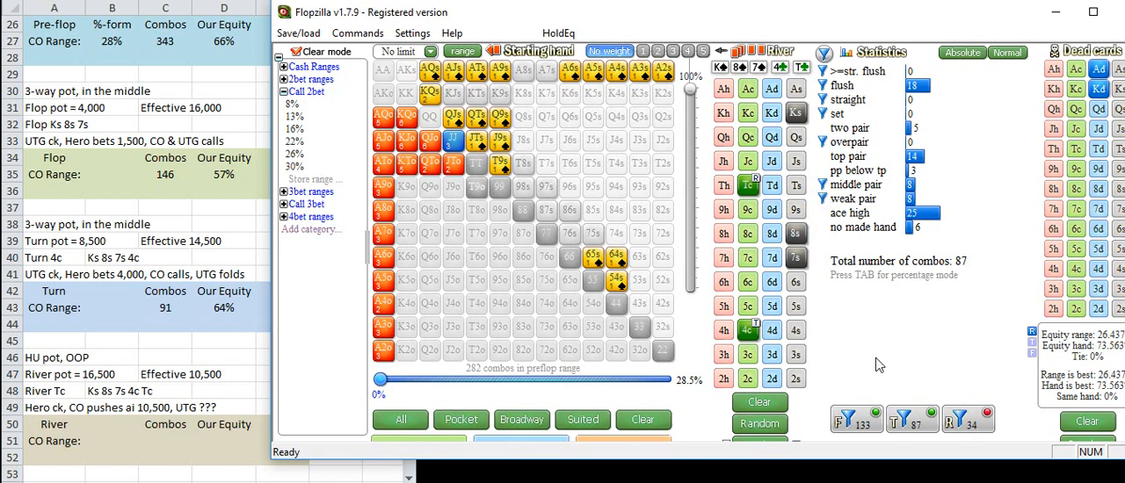
pyautogui.click(980, 427)
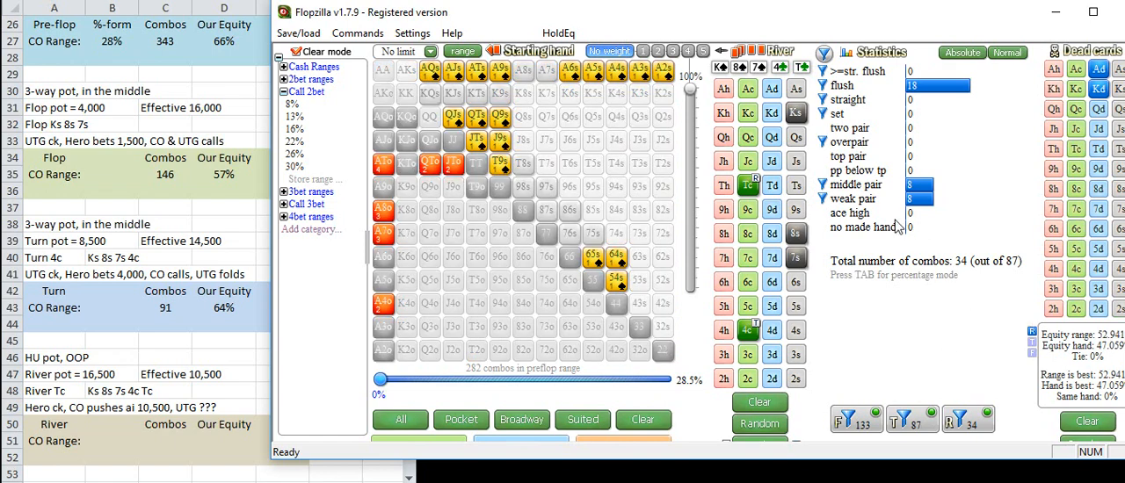
# Step: Reapply the river filters without middle and weak pairs, and restore only middle pair
pyautogui.click(968, 423)
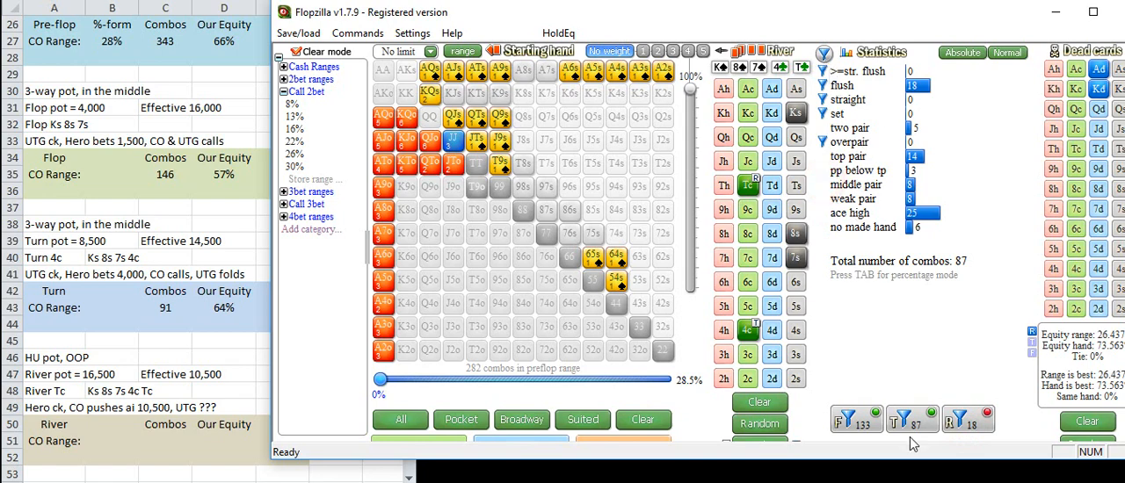
pyautogui.click(970, 426)
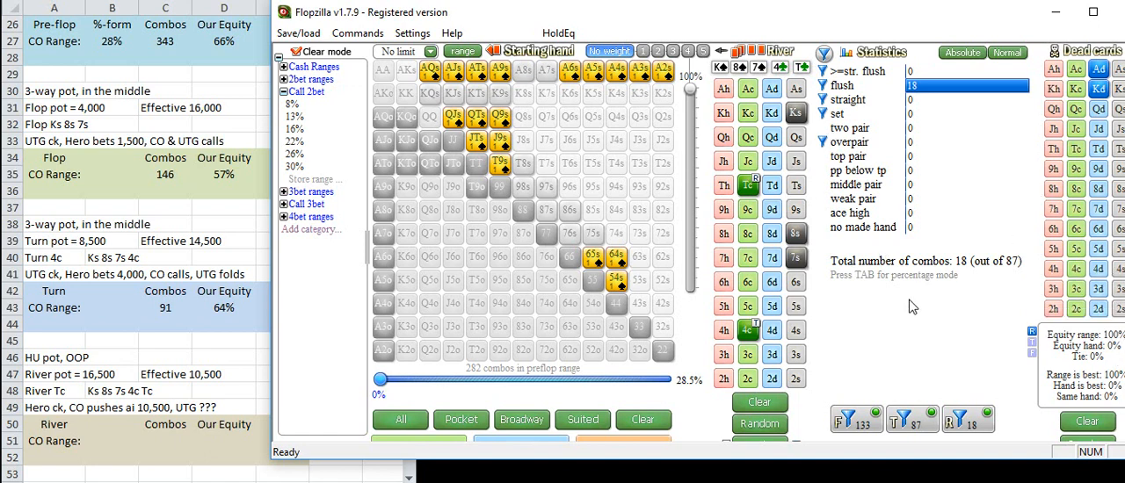
pyautogui.click(822, 184)
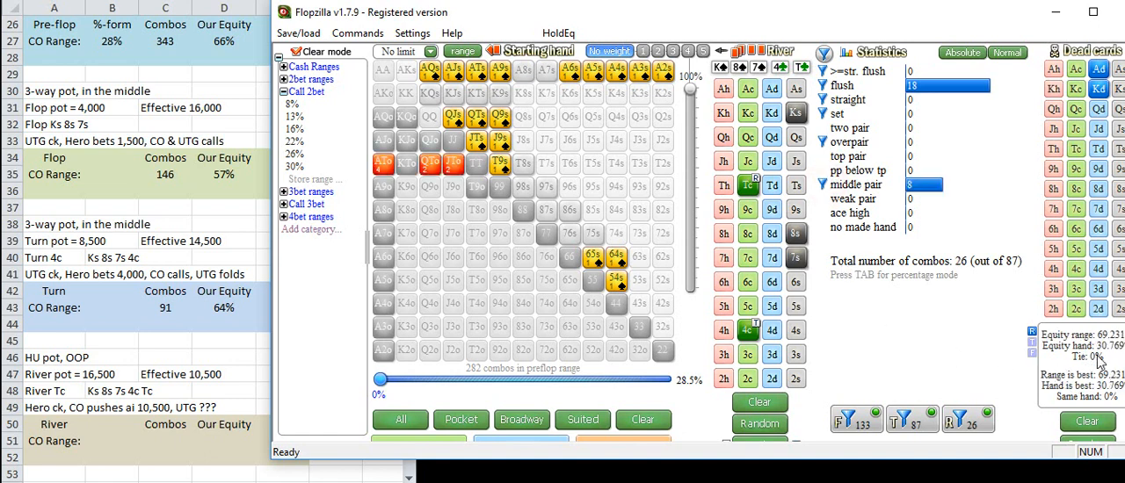